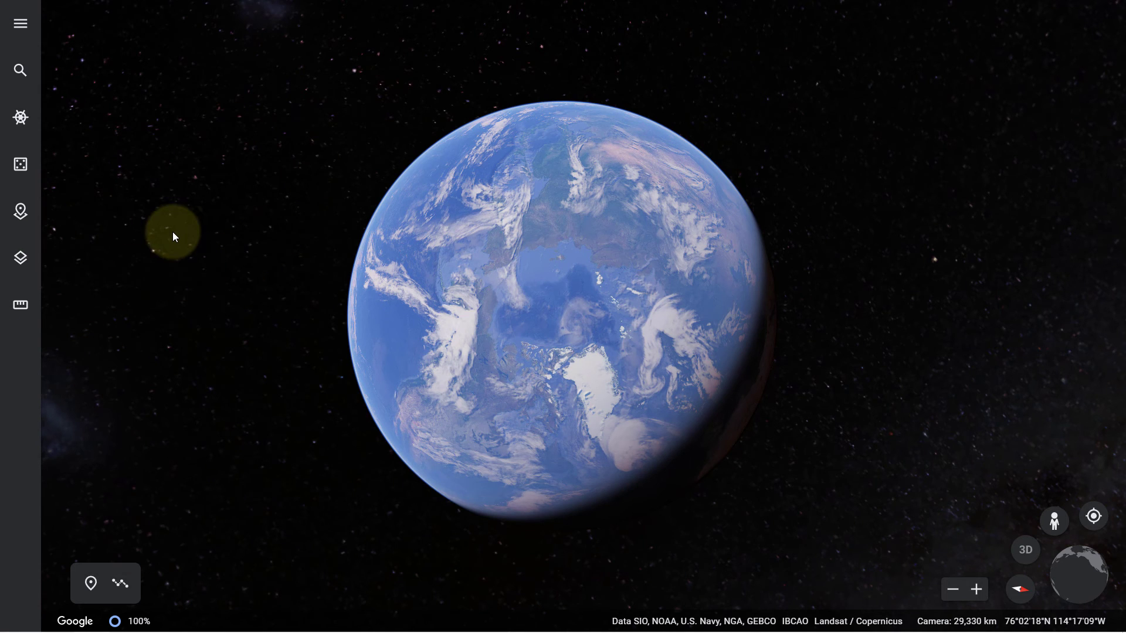
Step: Fly to Windermere, England, from the recent searches and show its information card
left_click(28, 75)
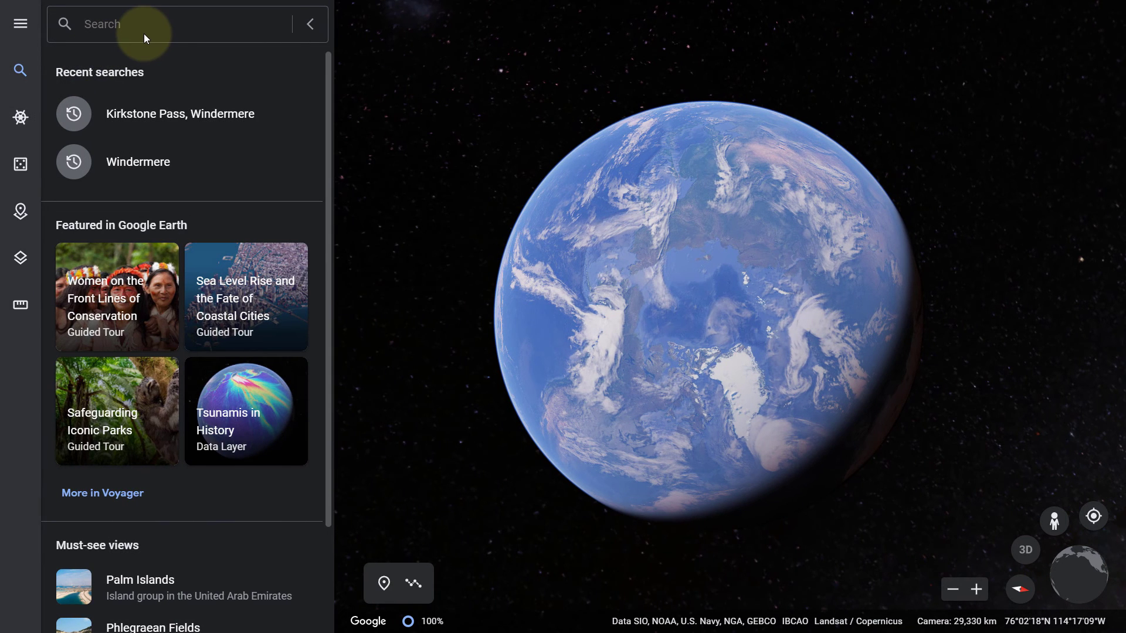
left_click(167, 169)
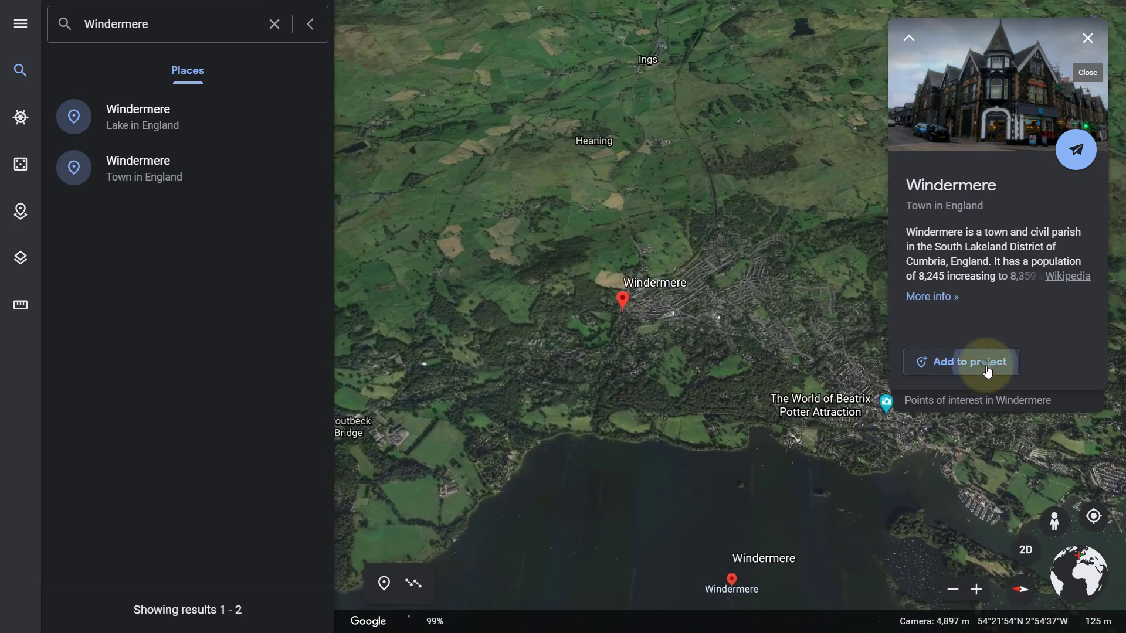
Step: Save Windermere into a new project titled 'Lake District'
left_click(988, 370)
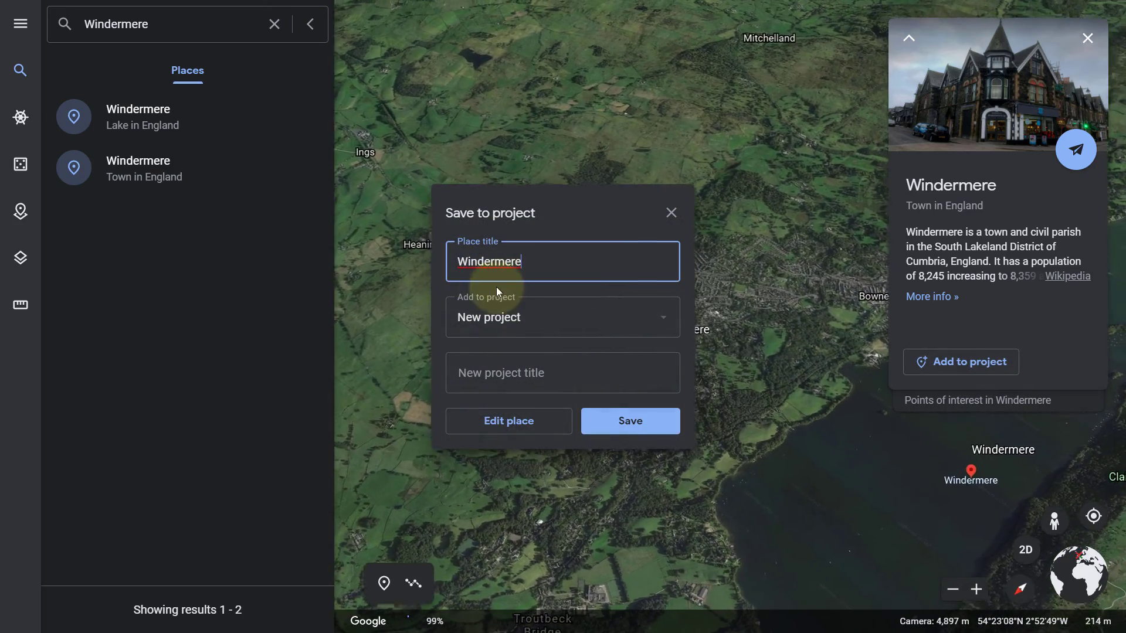
left_click(484, 369)
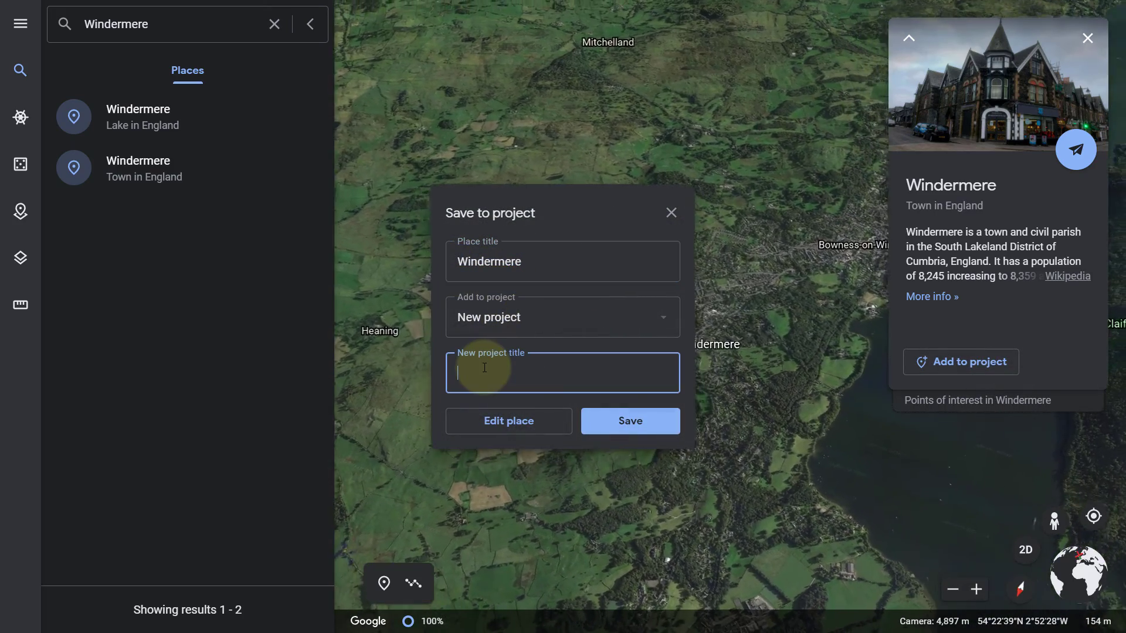
type("Lake District")
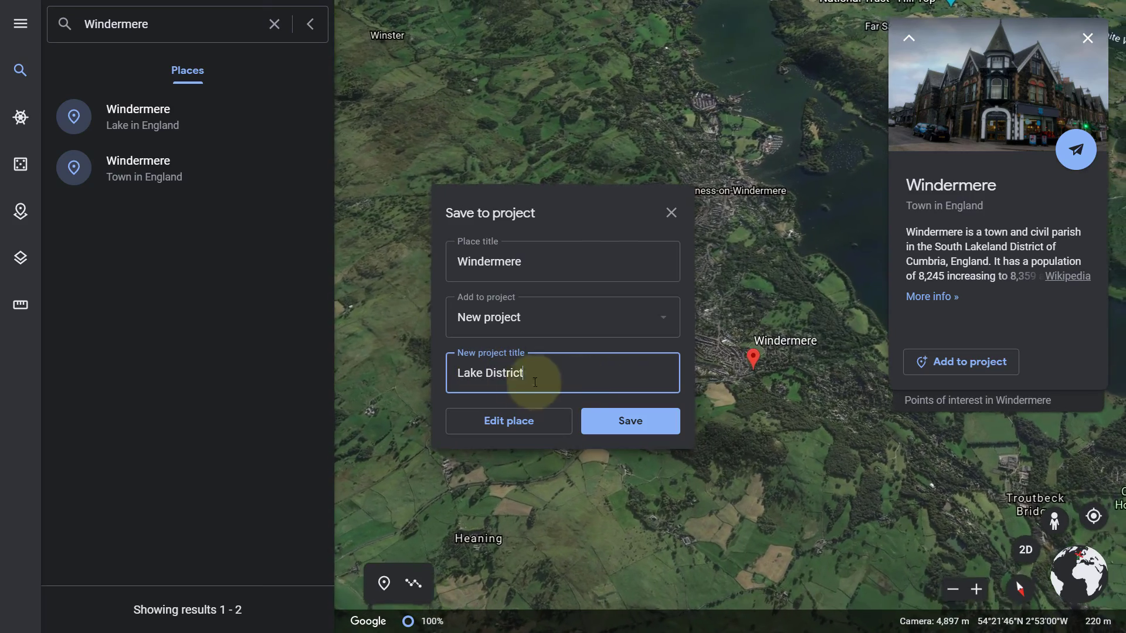
left_click(628, 425)
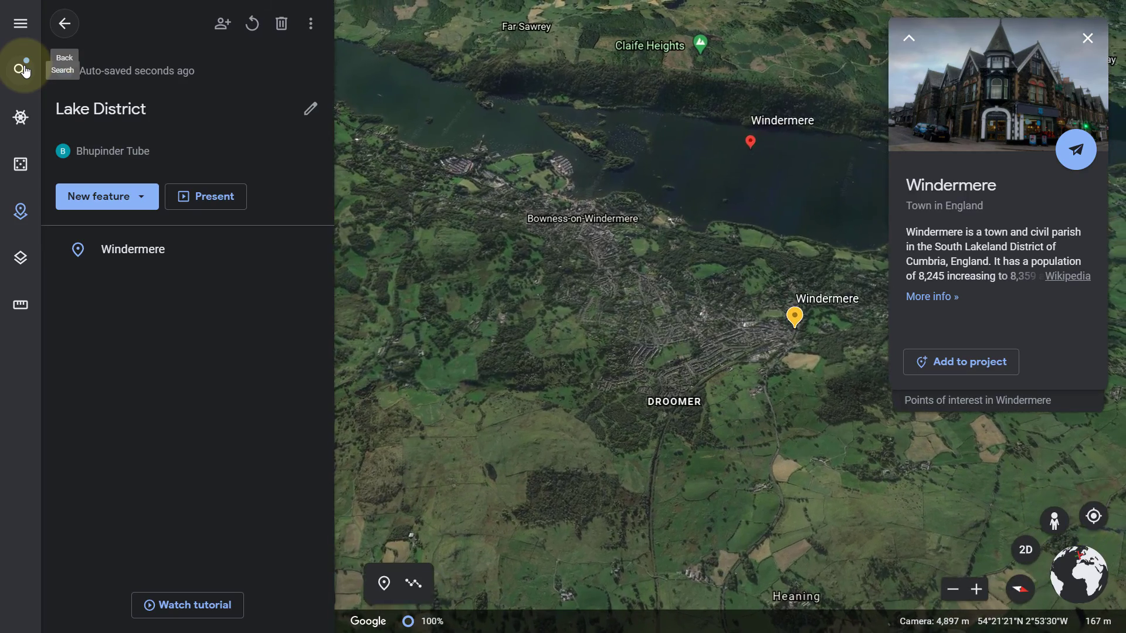
Step: Fly to Kirkstone Pass Car Park and save it into the Lake District project
left_click(23, 70)
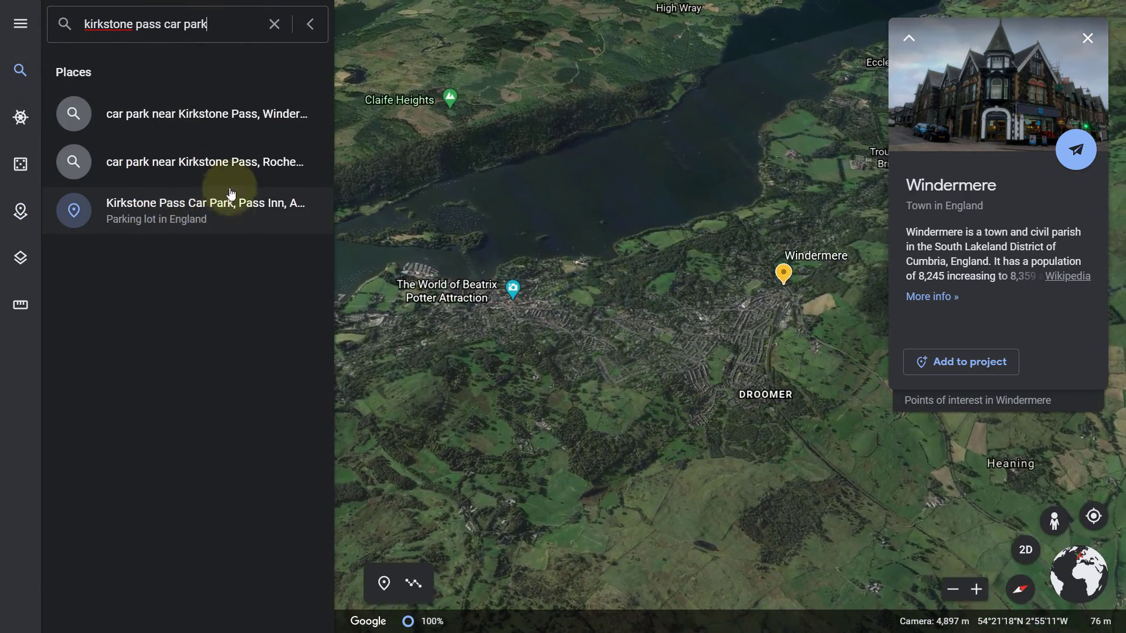
left_click(160, 210)
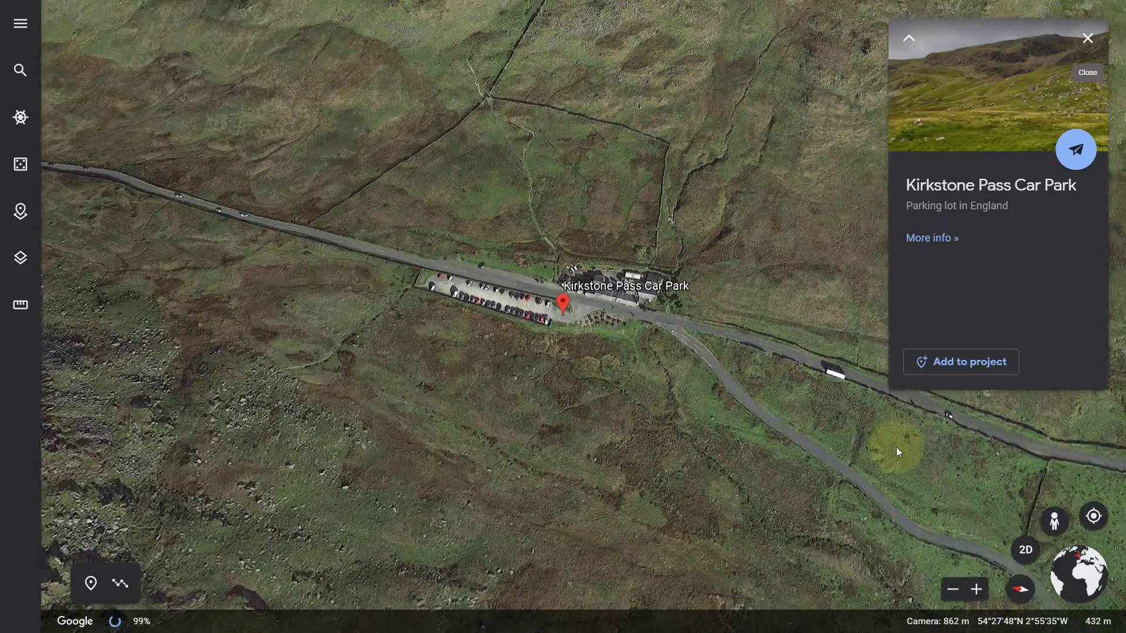
left_click(986, 362)
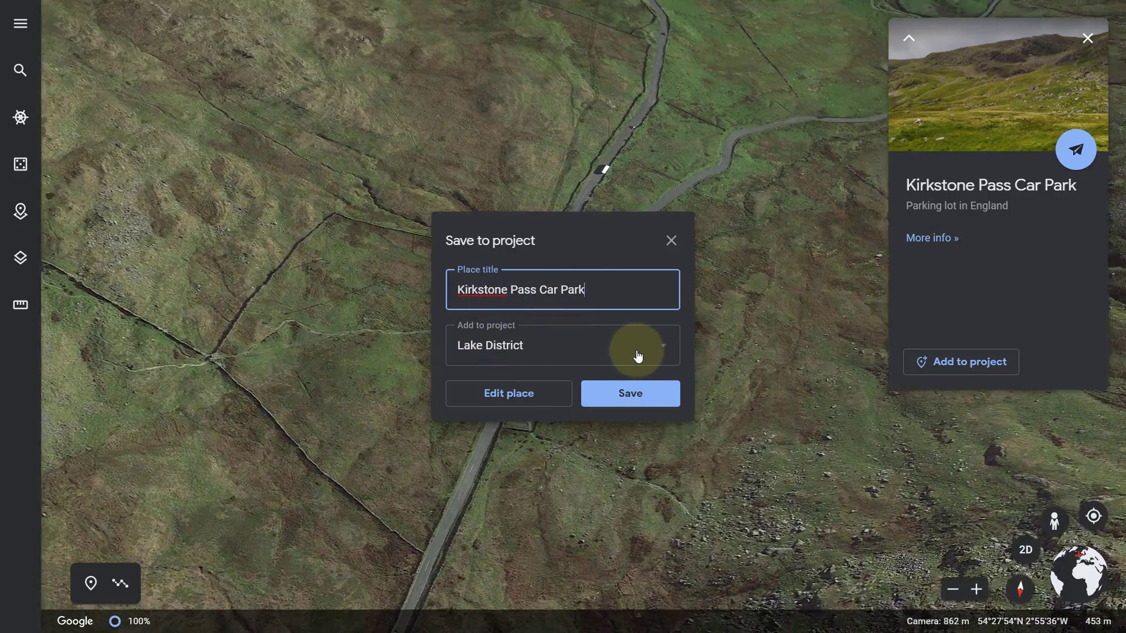
left_click(638, 356)
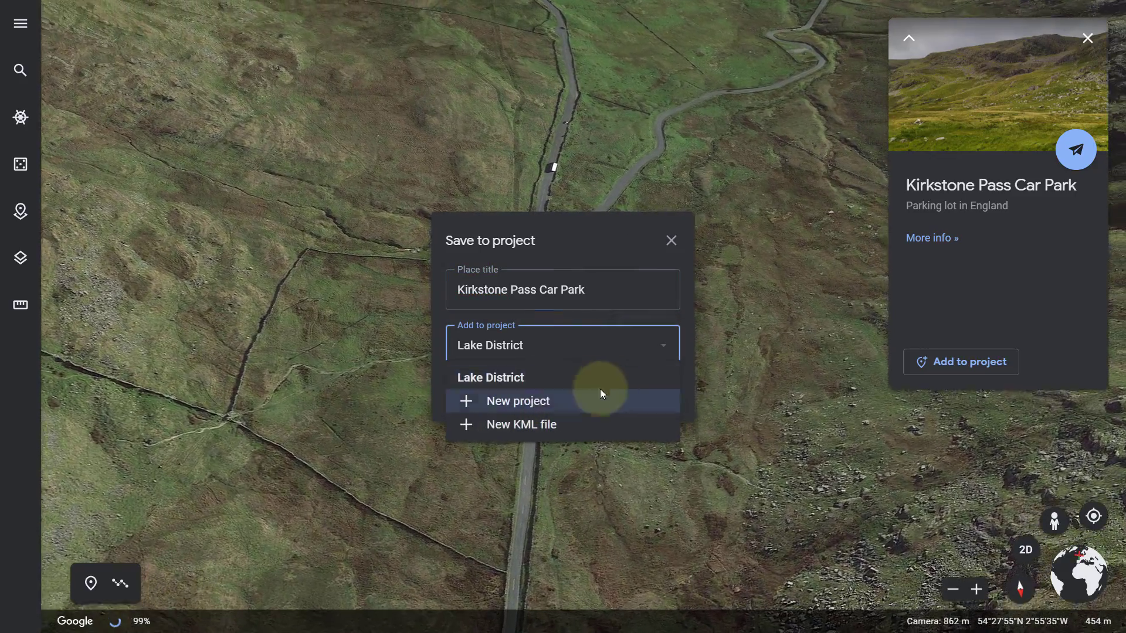
left_click(630, 355)
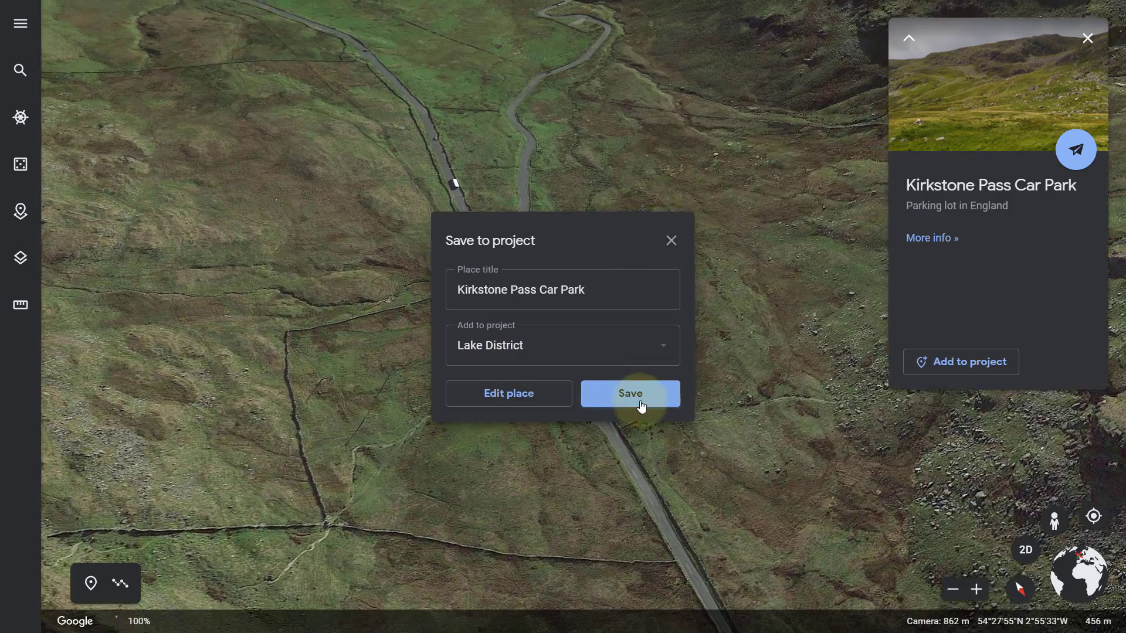
left_click(642, 405)
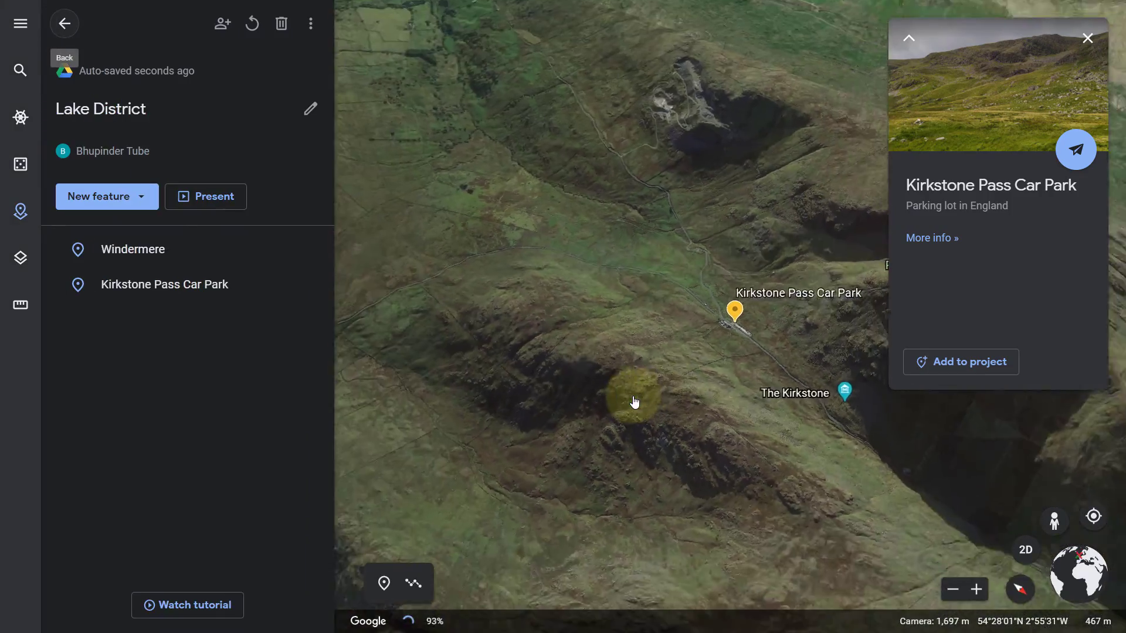
Step: Switch to 2D view, fly to Red Screes, Penrith, and save it to Lake District
key("o")
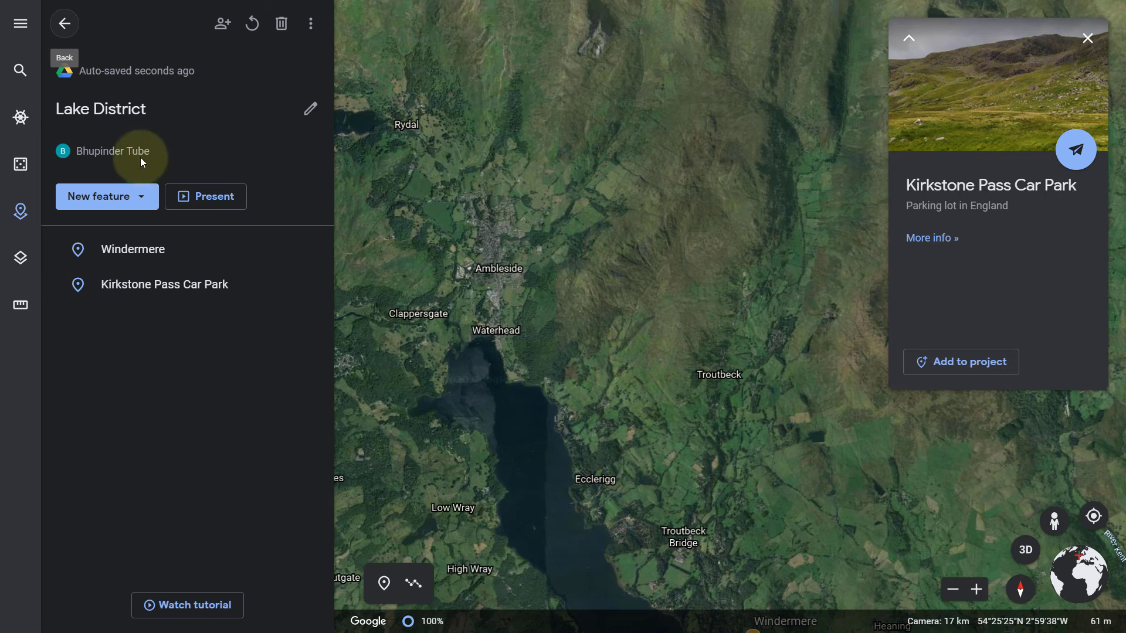
left_click(34, 77)
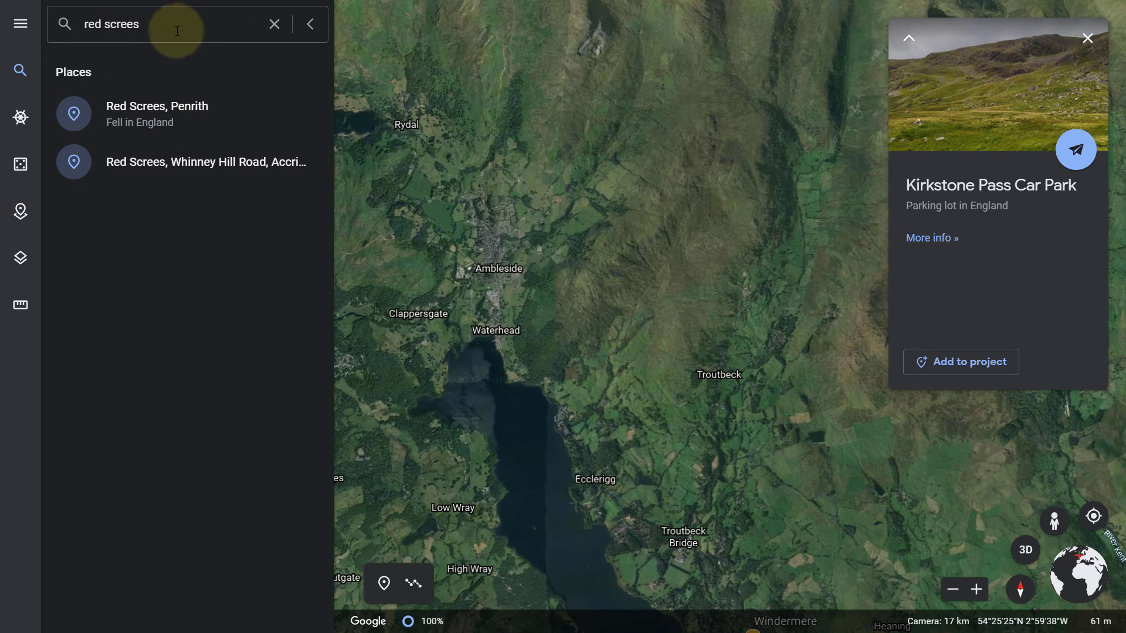
left_click(188, 108)
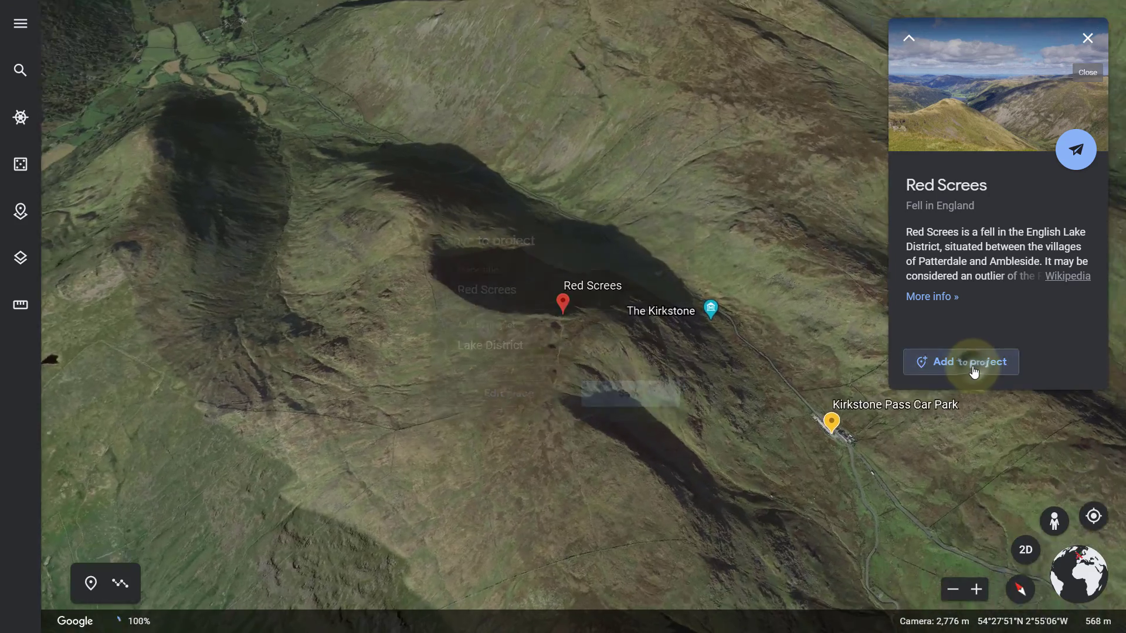
left_click(967, 362)
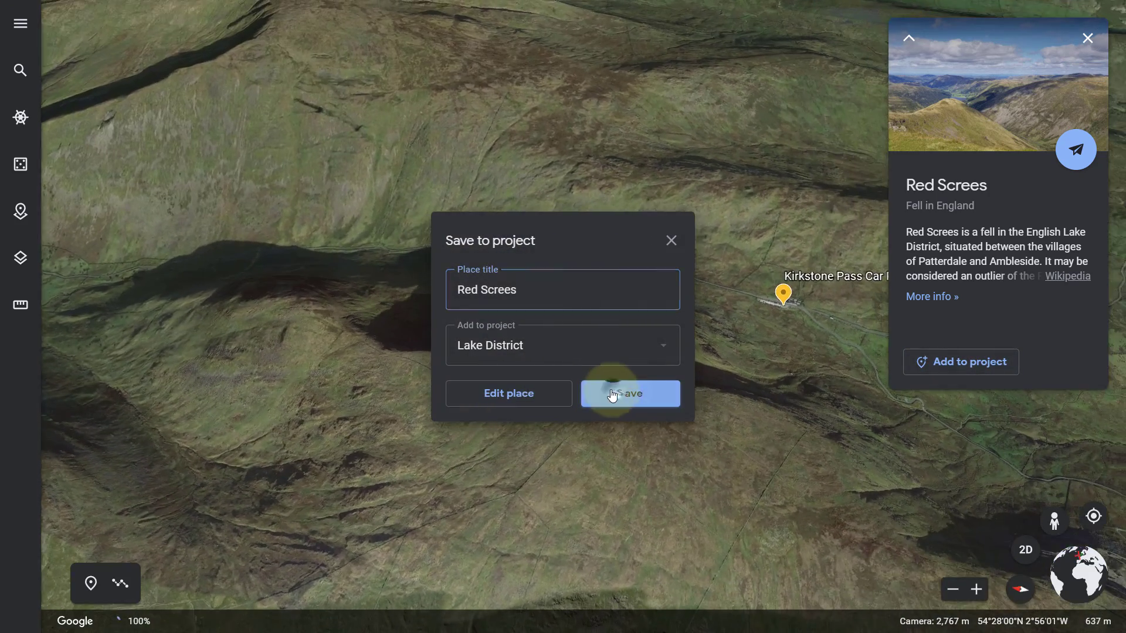
left_click(614, 394)
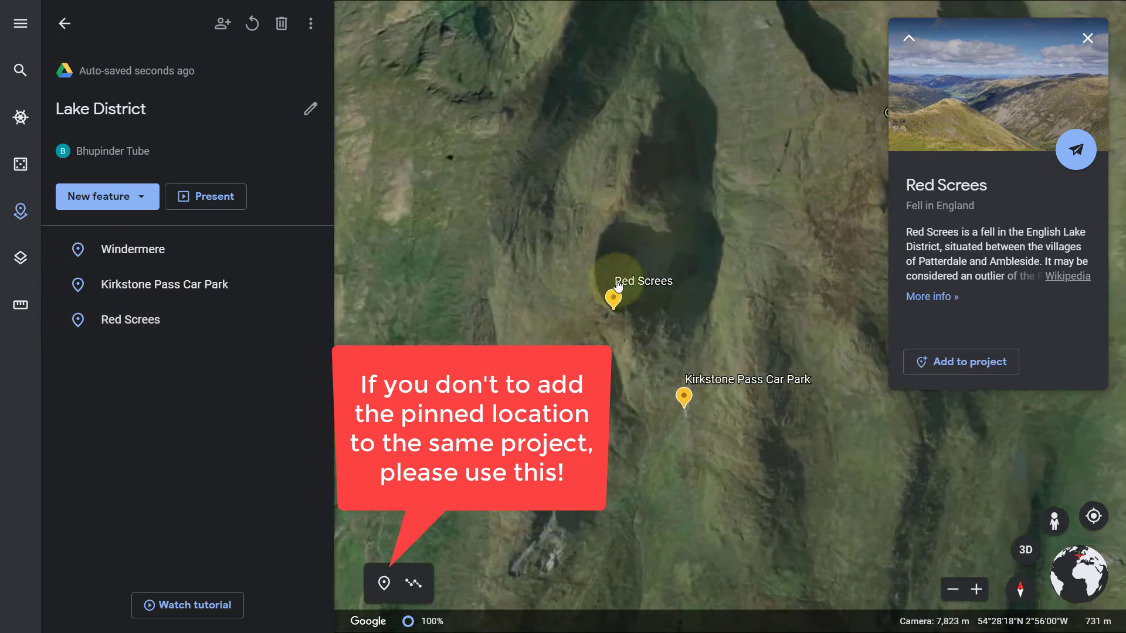
Step: Drop a placemark titled 'tip of the hill' on the summit north of Red Screes
left_click(553, 318)
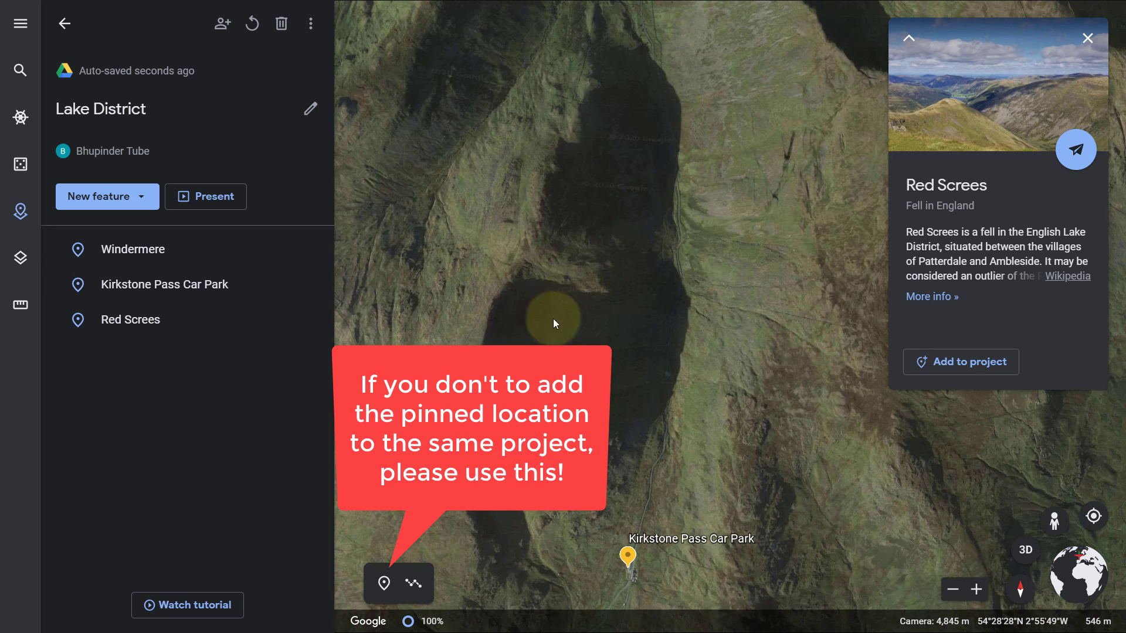
left_click(142, 209)
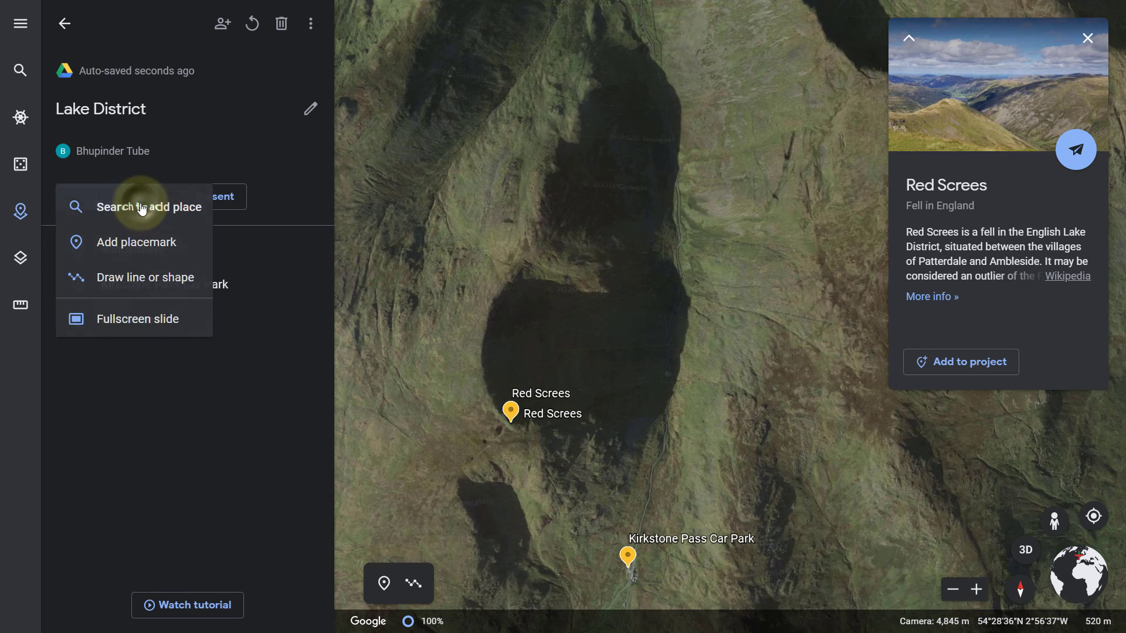
left_click(140, 243)
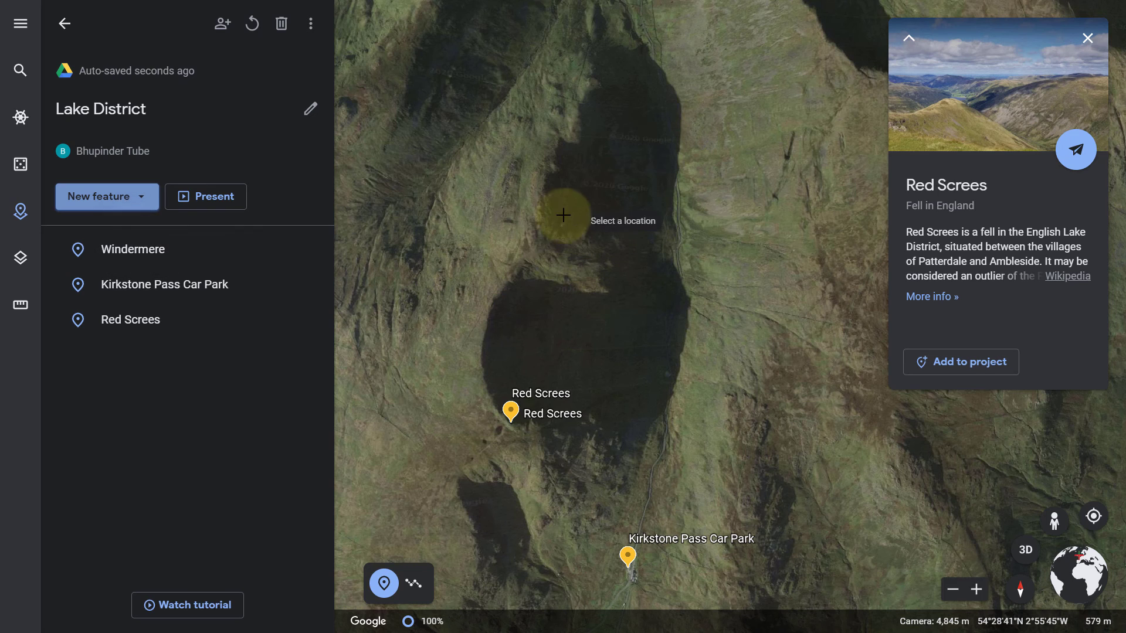
left_click(578, 103)
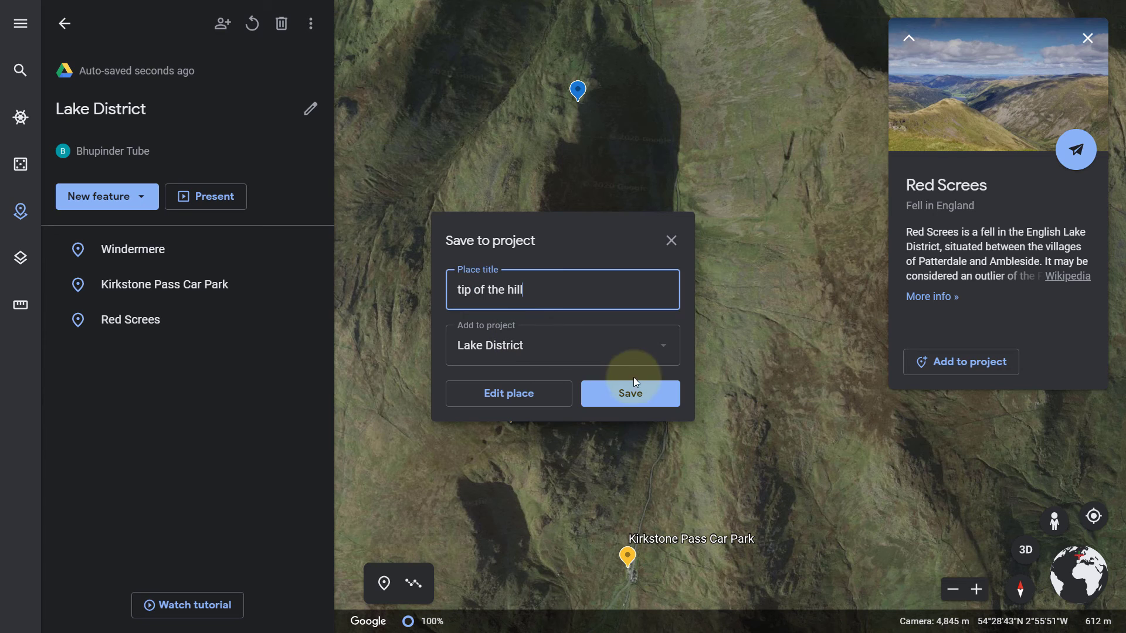
left_click(638, 393)
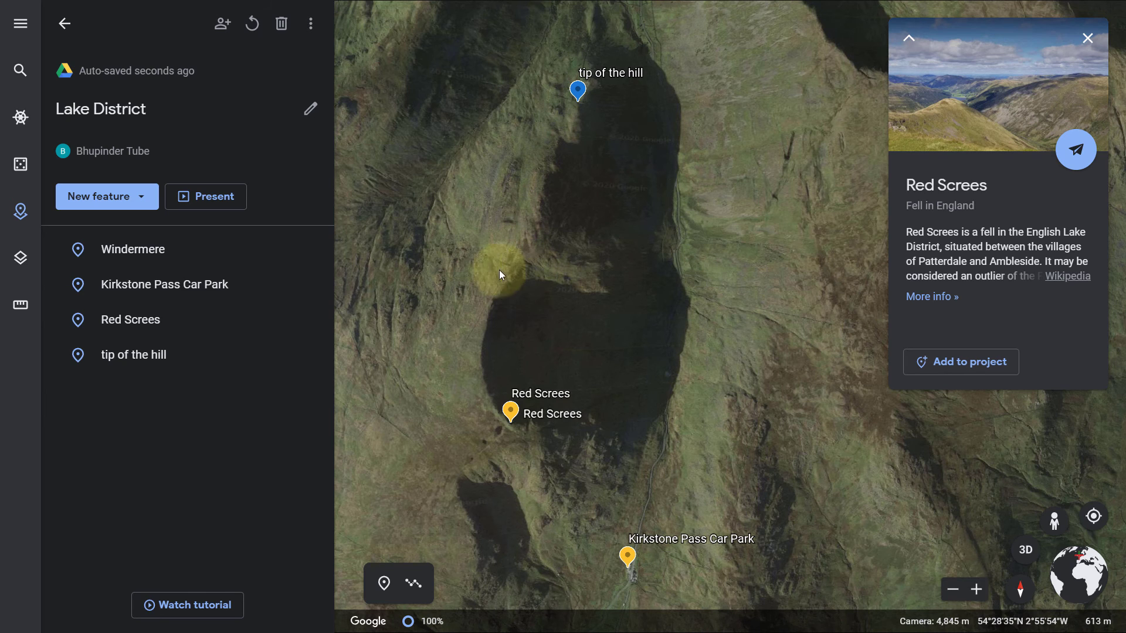
Step: Draw a line from Kirkstone Pass Car Park past Red Screes up to tip of the hill
left_click(127, 204)
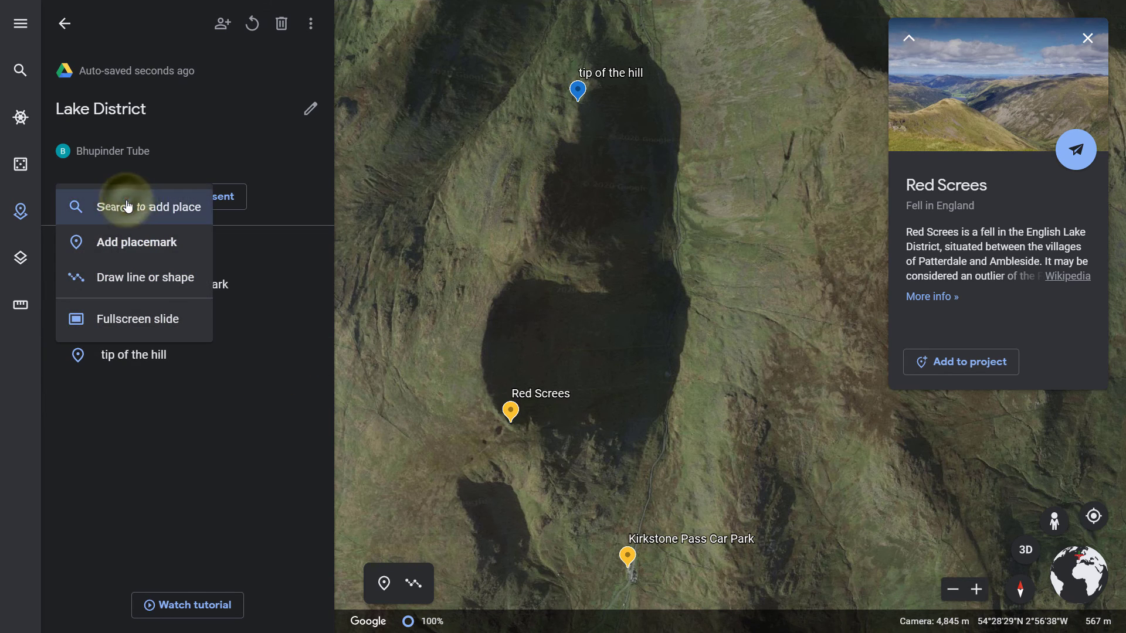
left_click(154, 281)
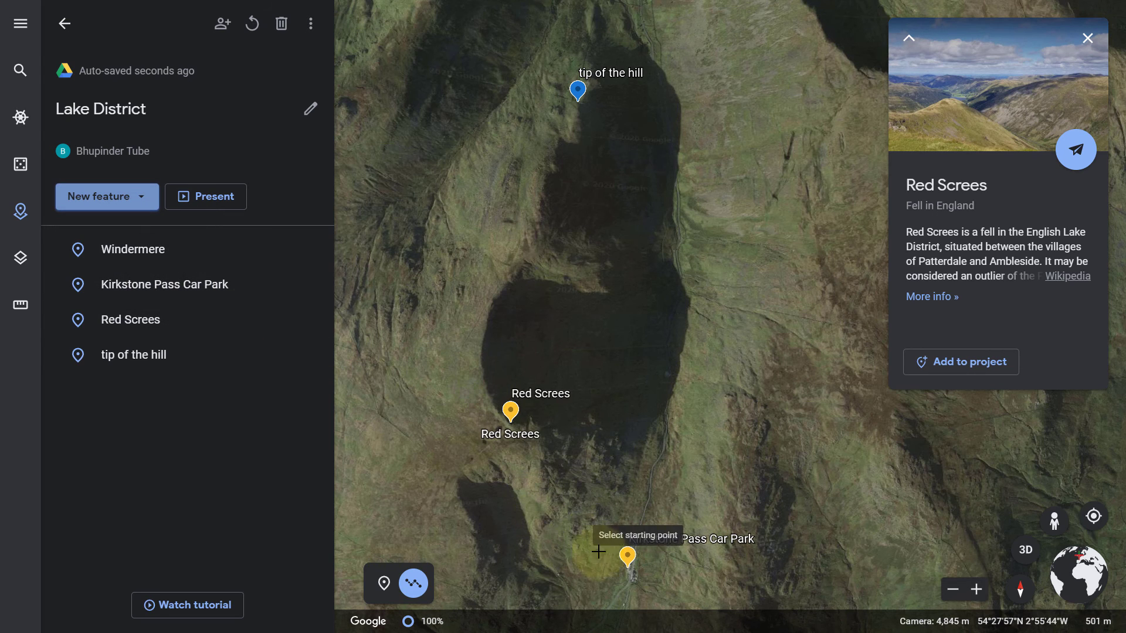
left_click(625, 551)
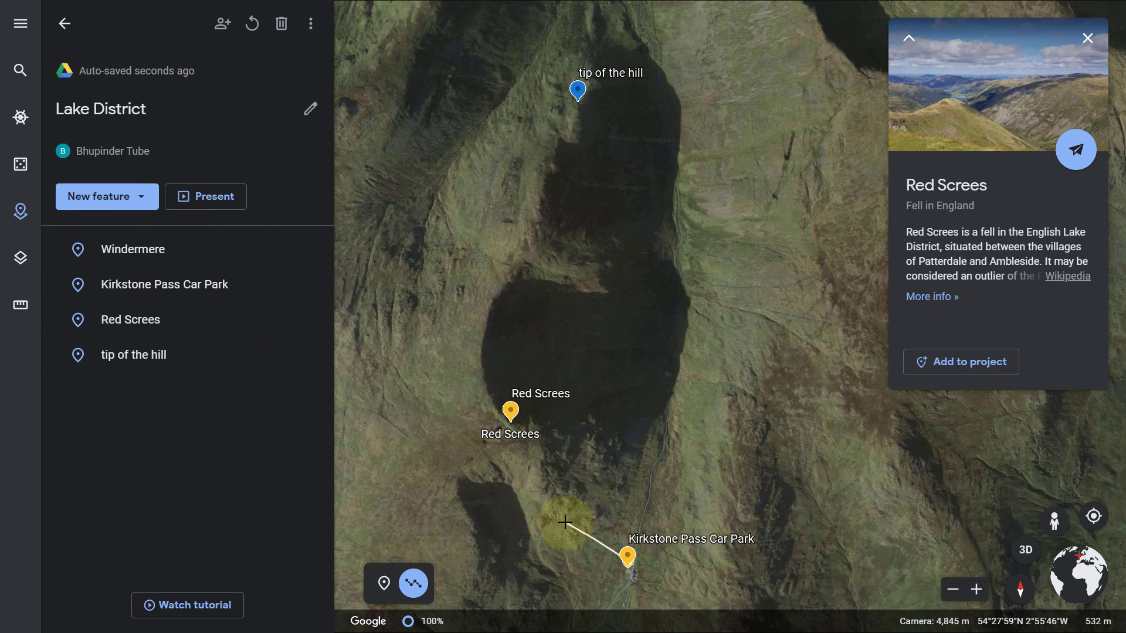
left_click(561, 520)
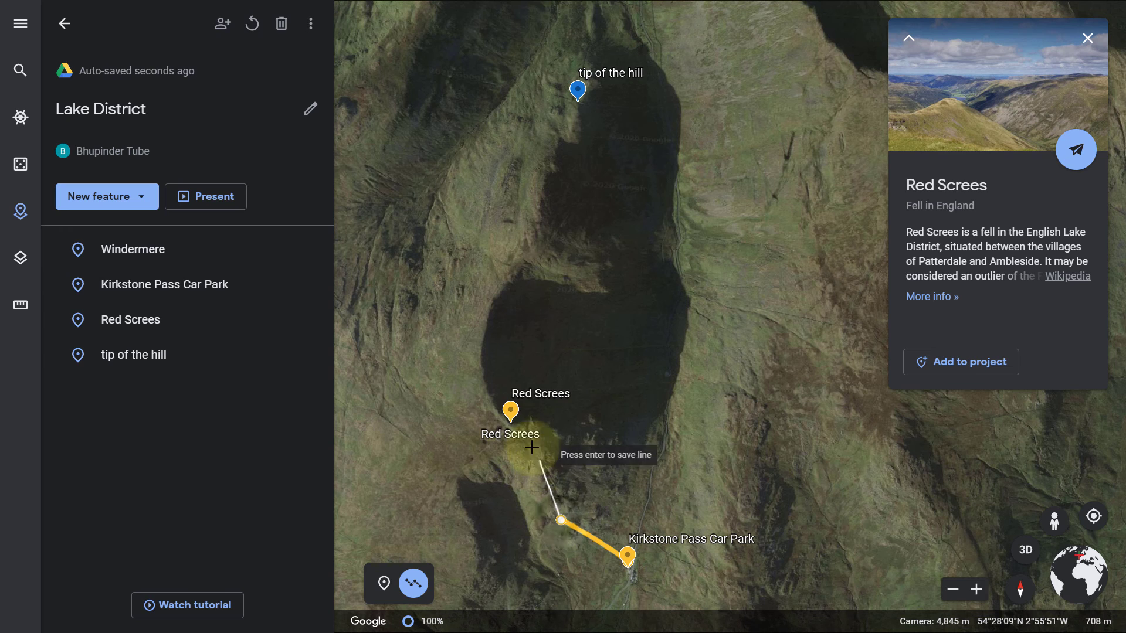
left_click(486, 373)
left_click(507, 293)
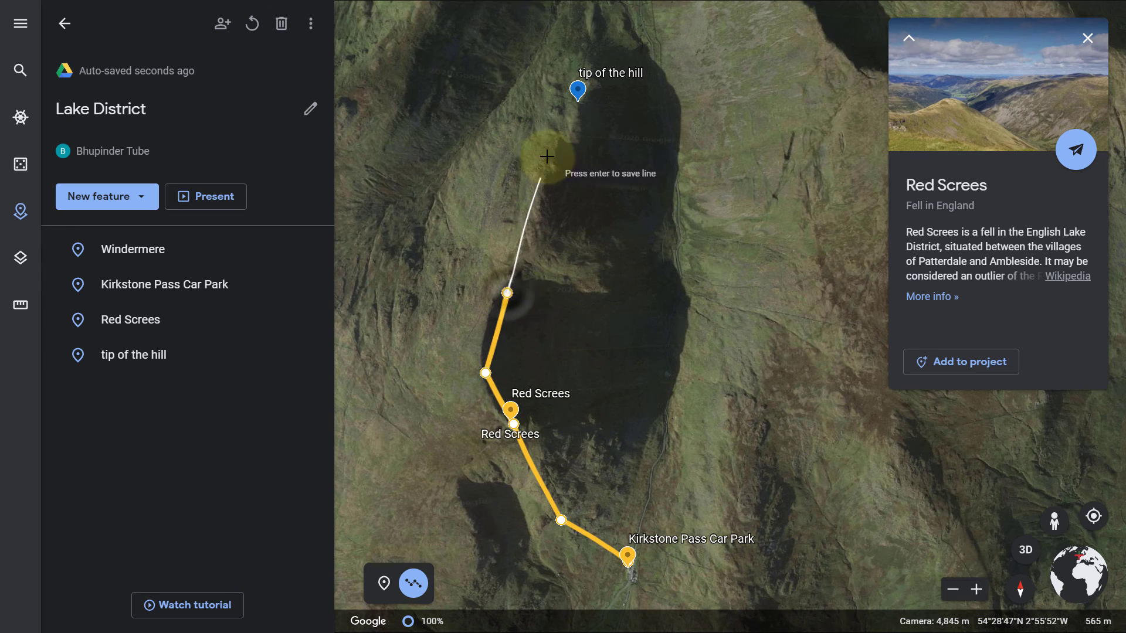
left_click(577, 105)
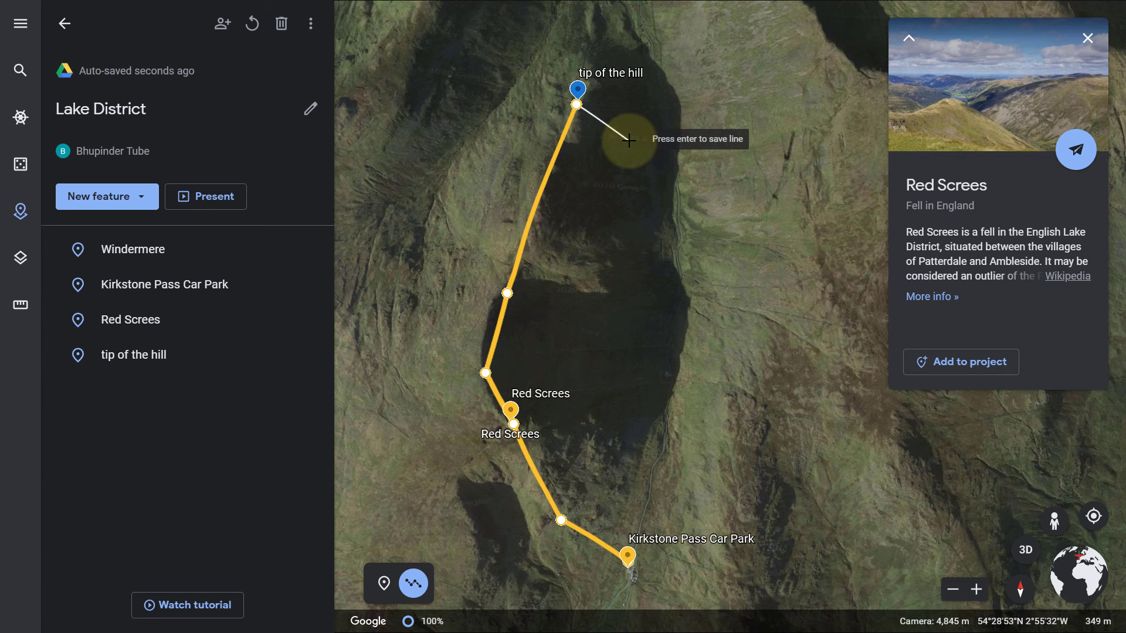
Step: Finish the line and save it as 'climbing path'
key("Return")
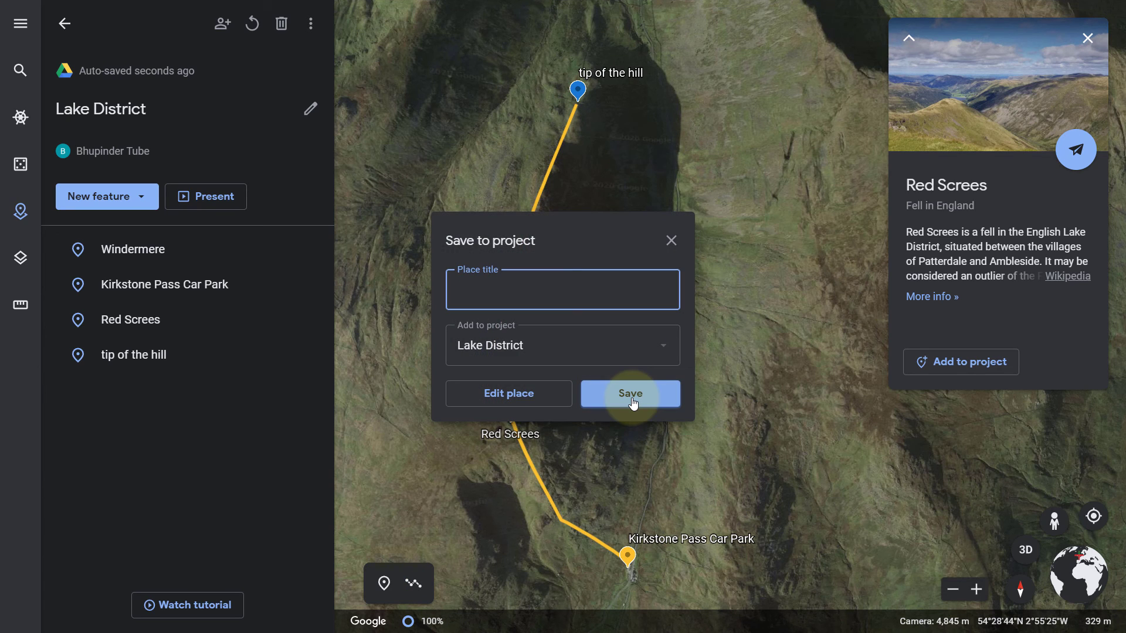
left_click(632, 402)
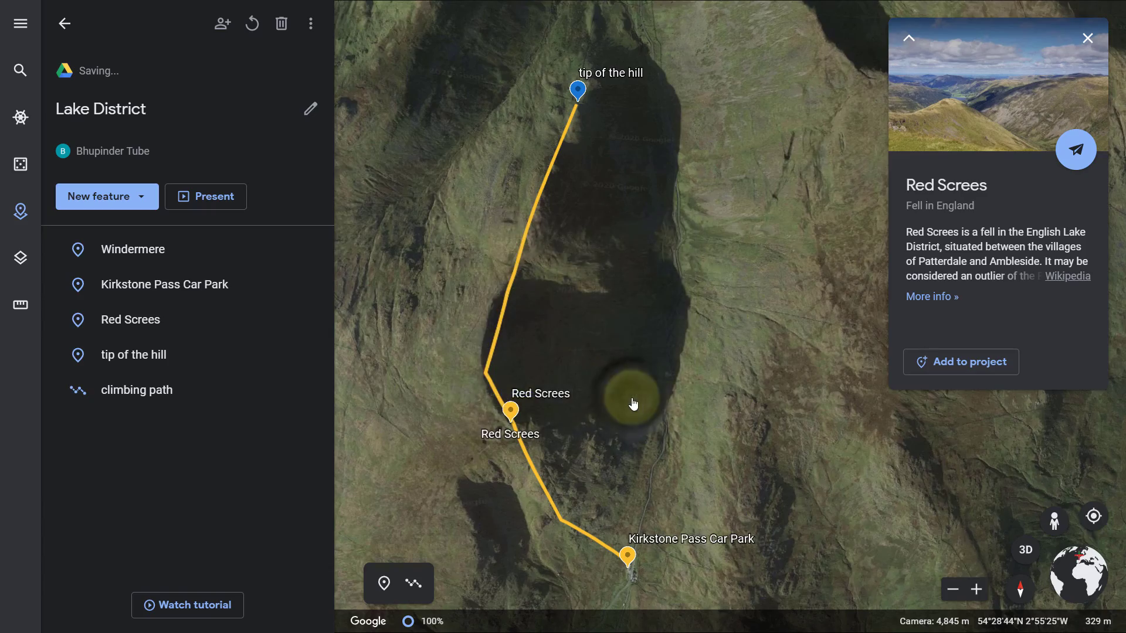
scroll(542, 470, "up", 3)
scroll(541, 466, "up", 5)
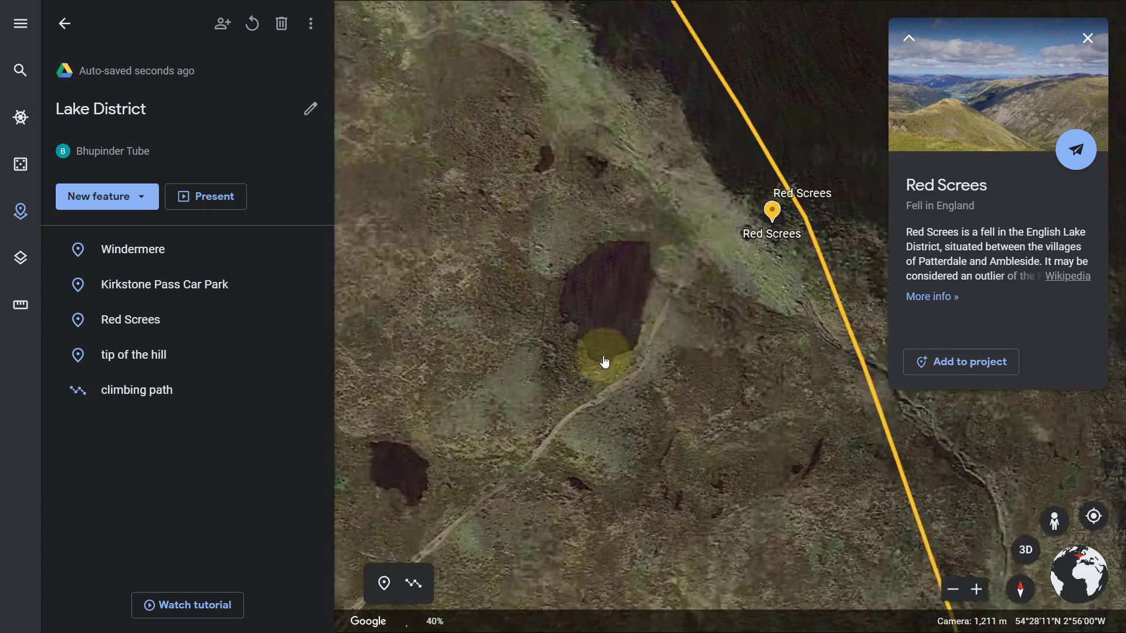
Step: Outline the dark pond beside Red Screes as a closed shape saved as 'small pond'
scroll(625, 347, "down", 3)
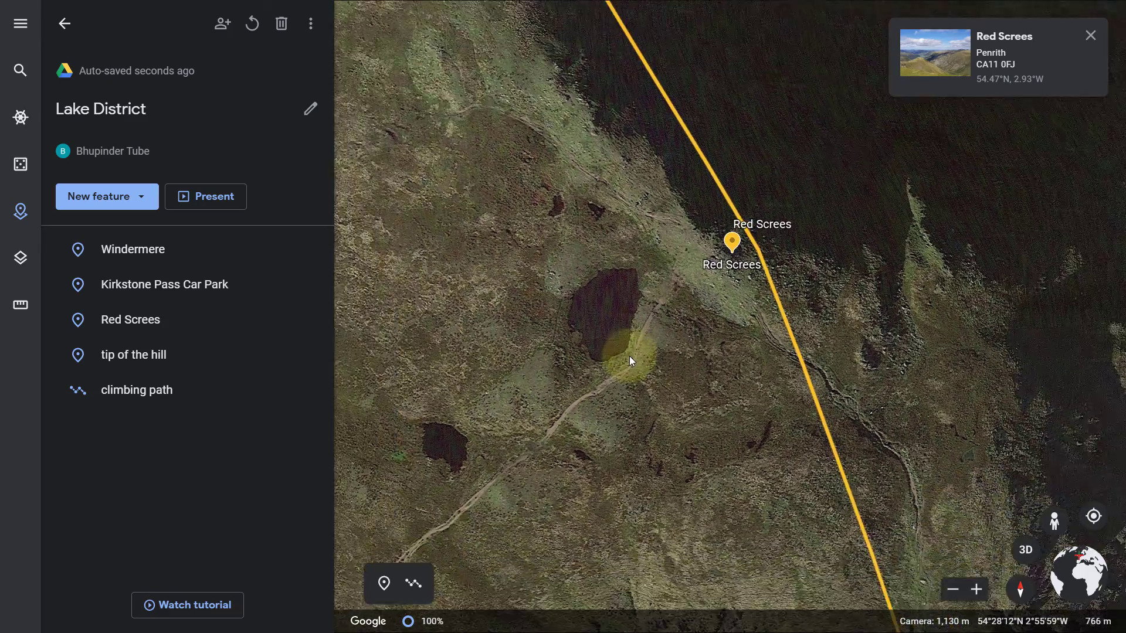
scroll(563, 311, "up", 2)
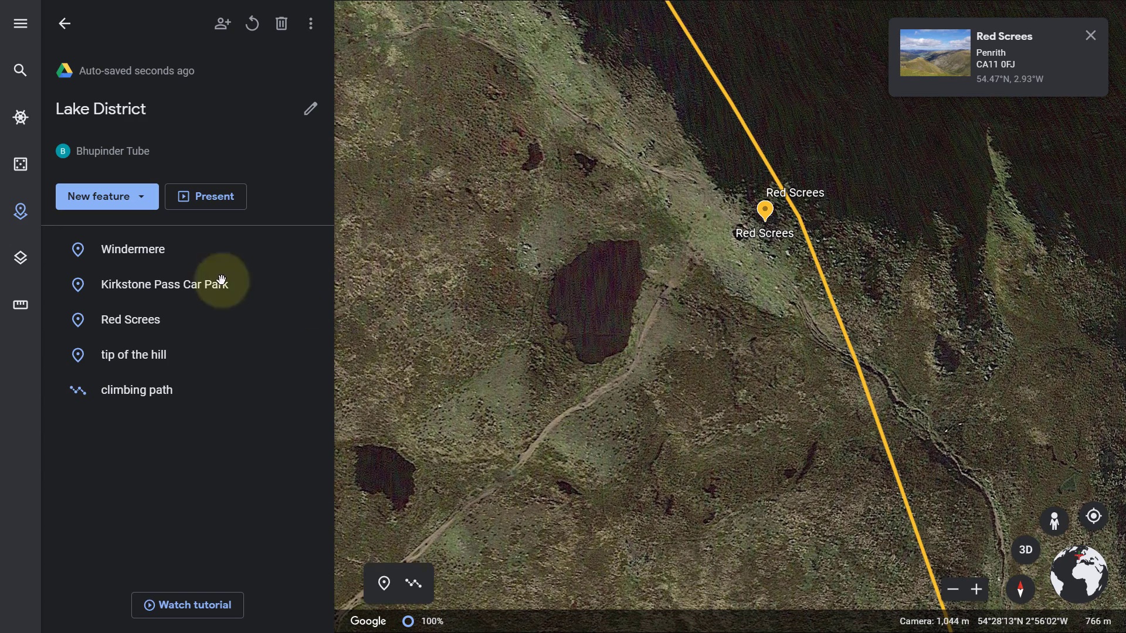
left_click(130, 204)
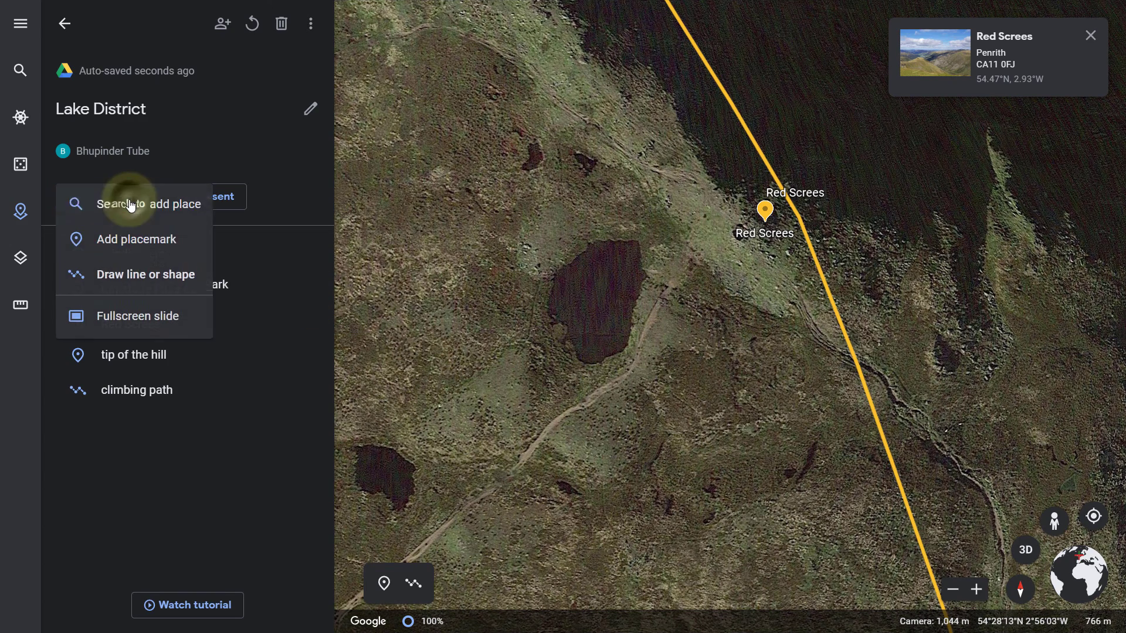
left_click(139, 276)
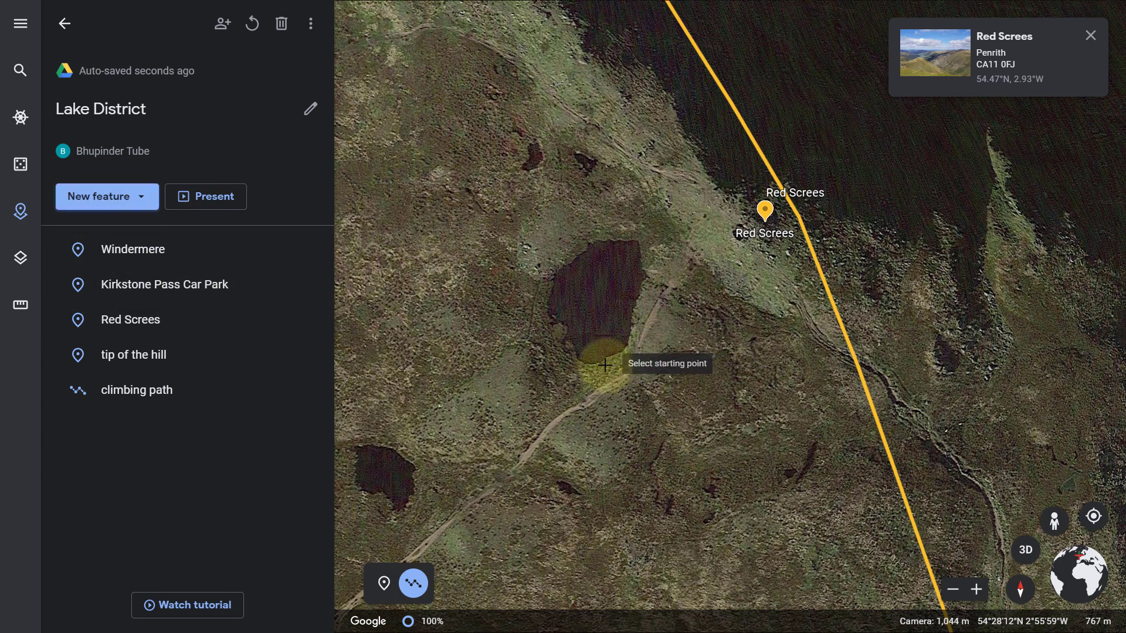
left_click(541, 303)
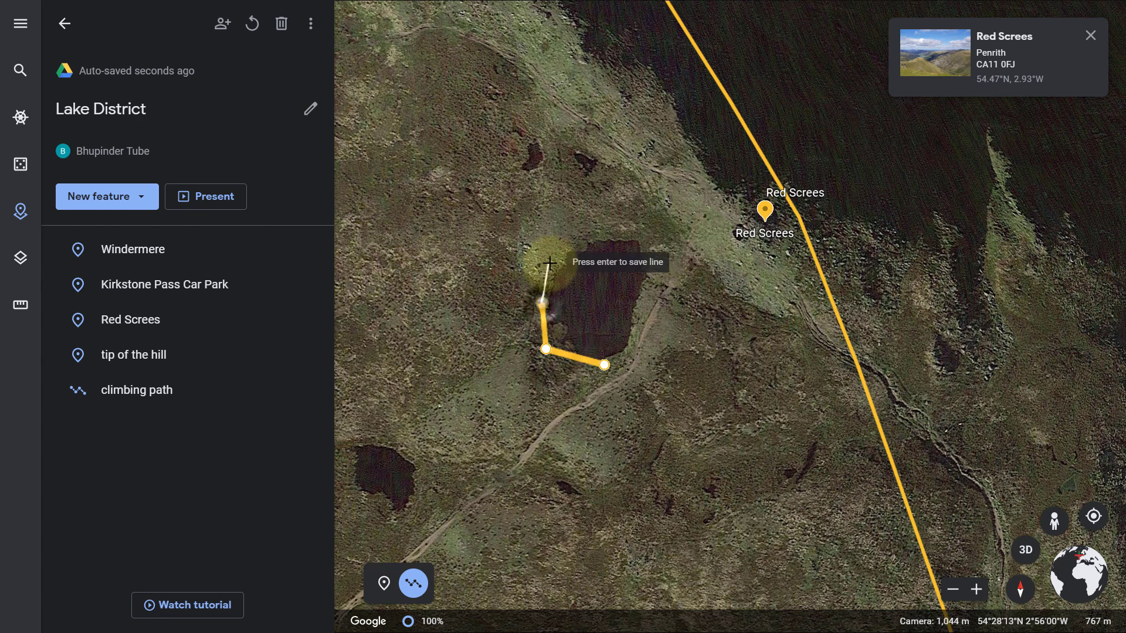
left_click(548, 263)
left_click(598, 231)
left_click(657, 237)
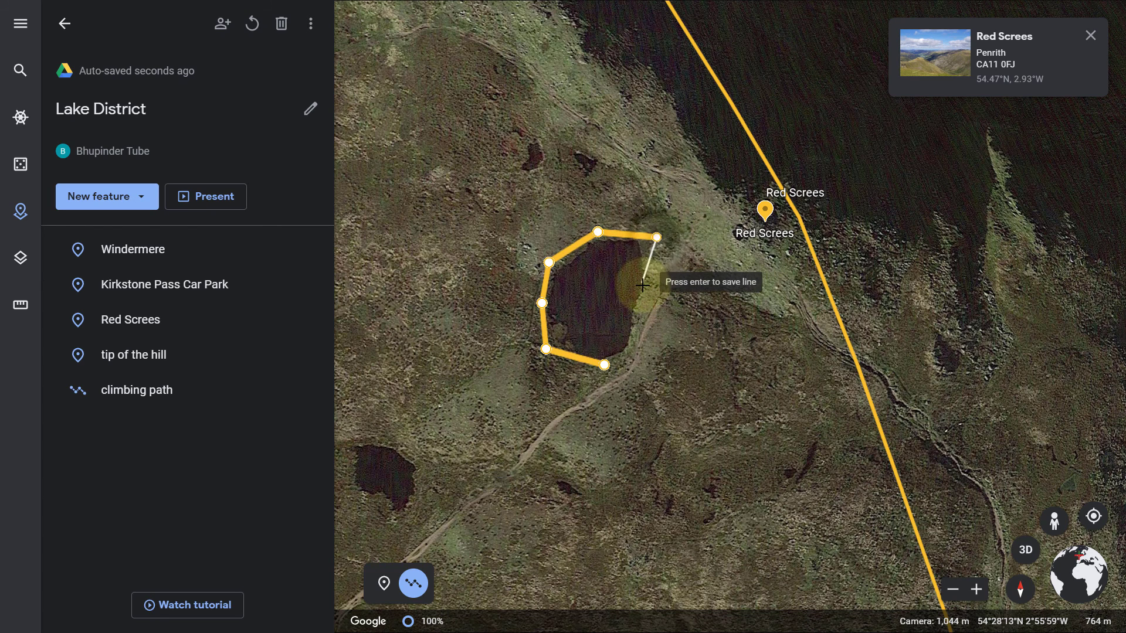
left_click(645, 292)
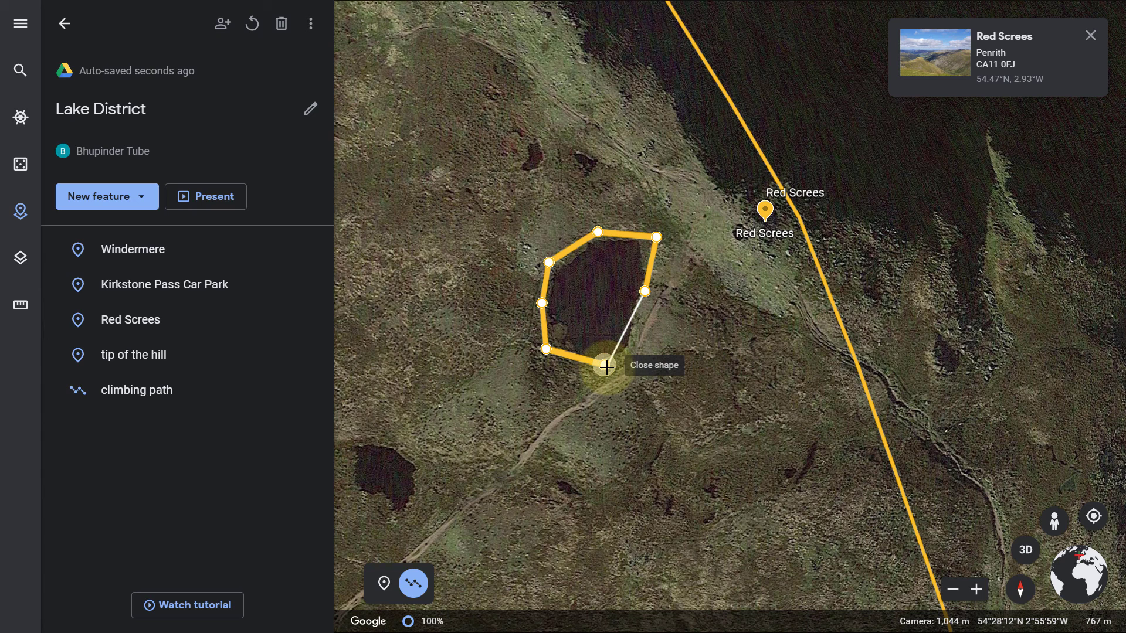
left_click(607, 368)
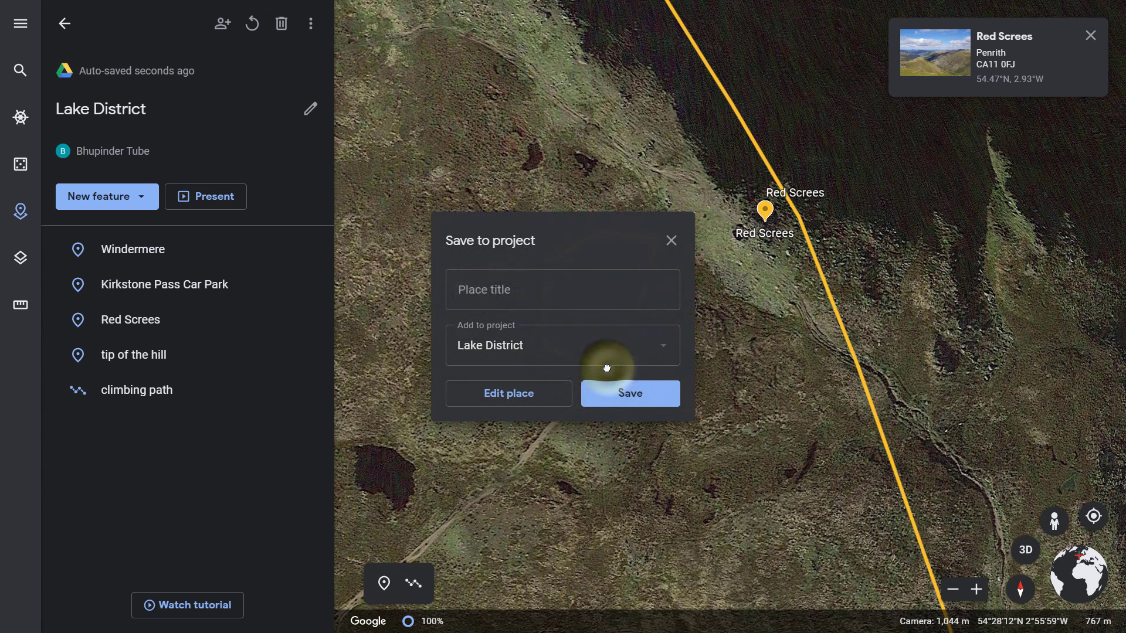
left_click(623, 396)
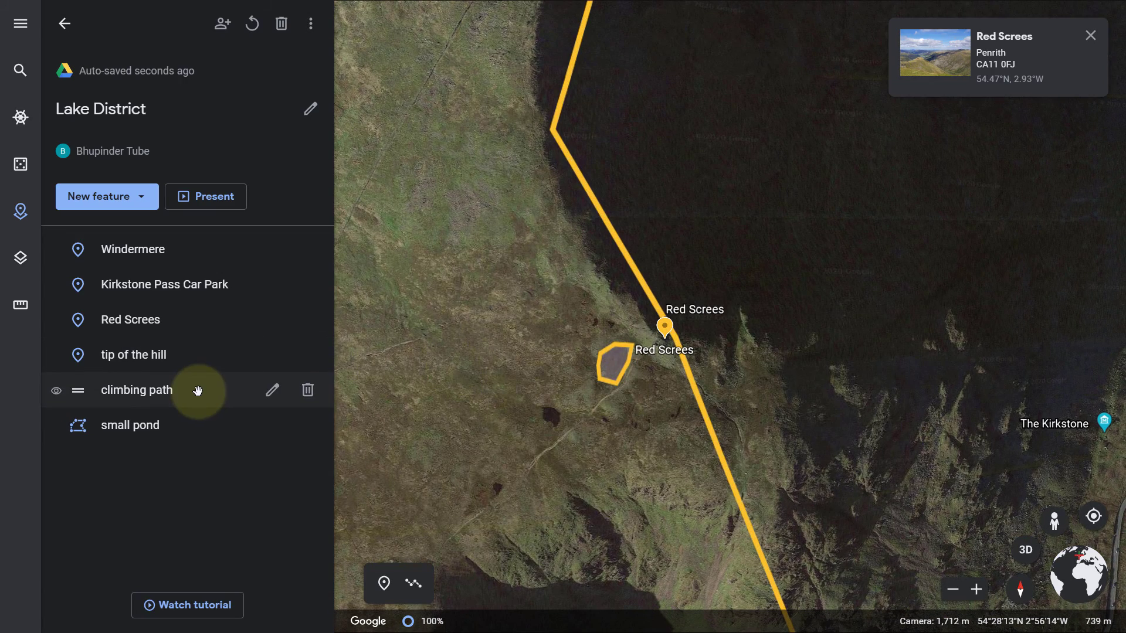
Step: Add a 'top of the hill' full-screen slide with the summit photo, ordered above small pond
left_click(122, 202)
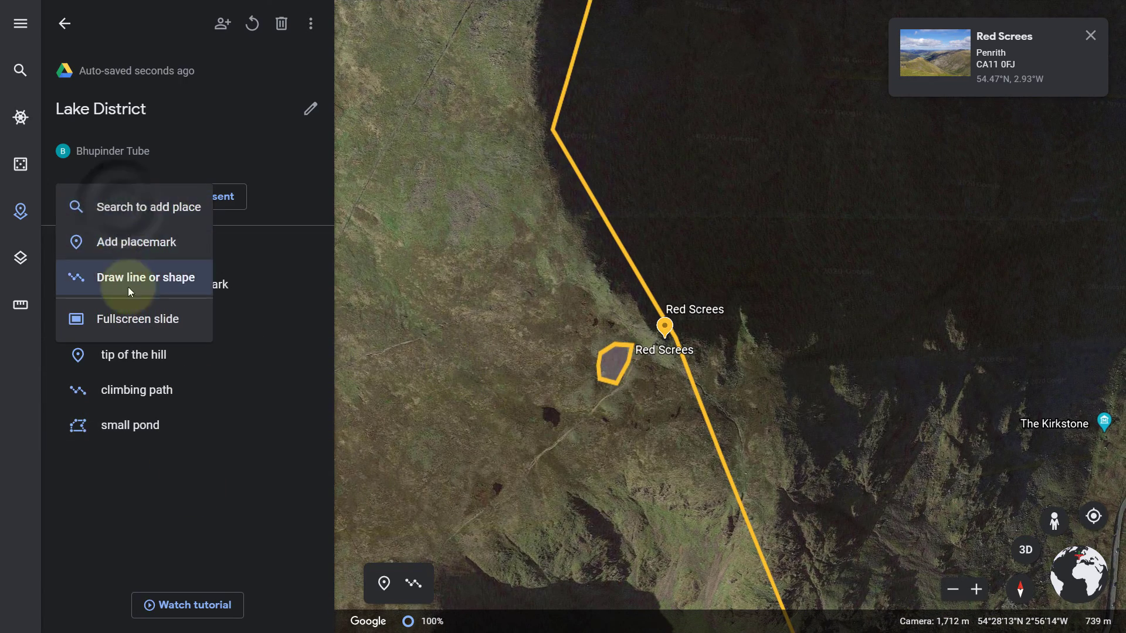
left_click(142, 318)
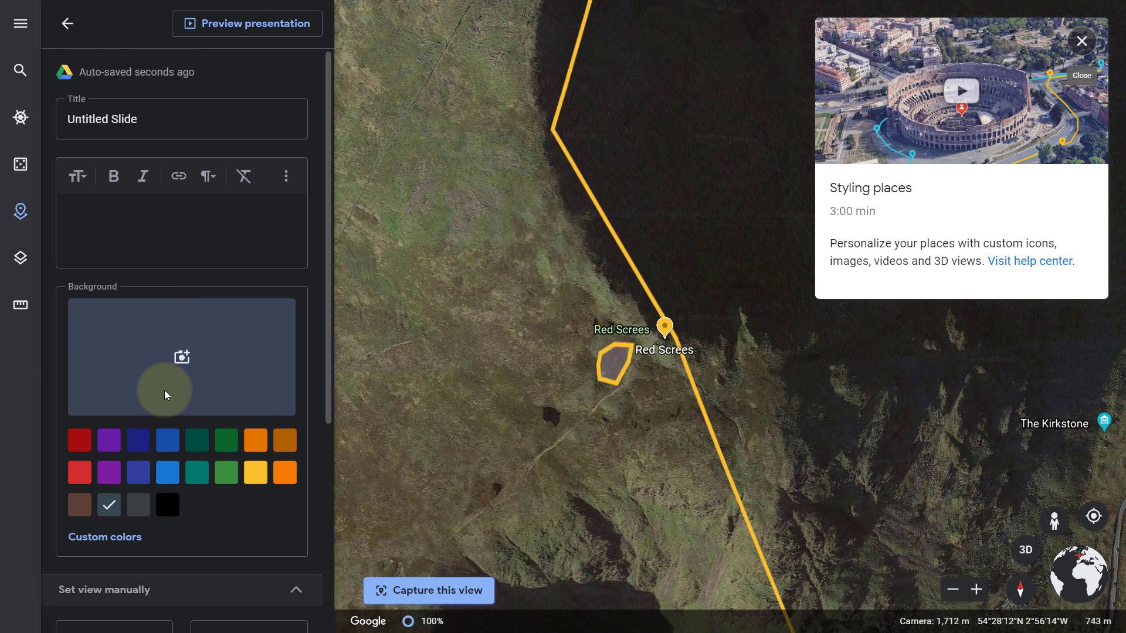
left_click(182, 359)
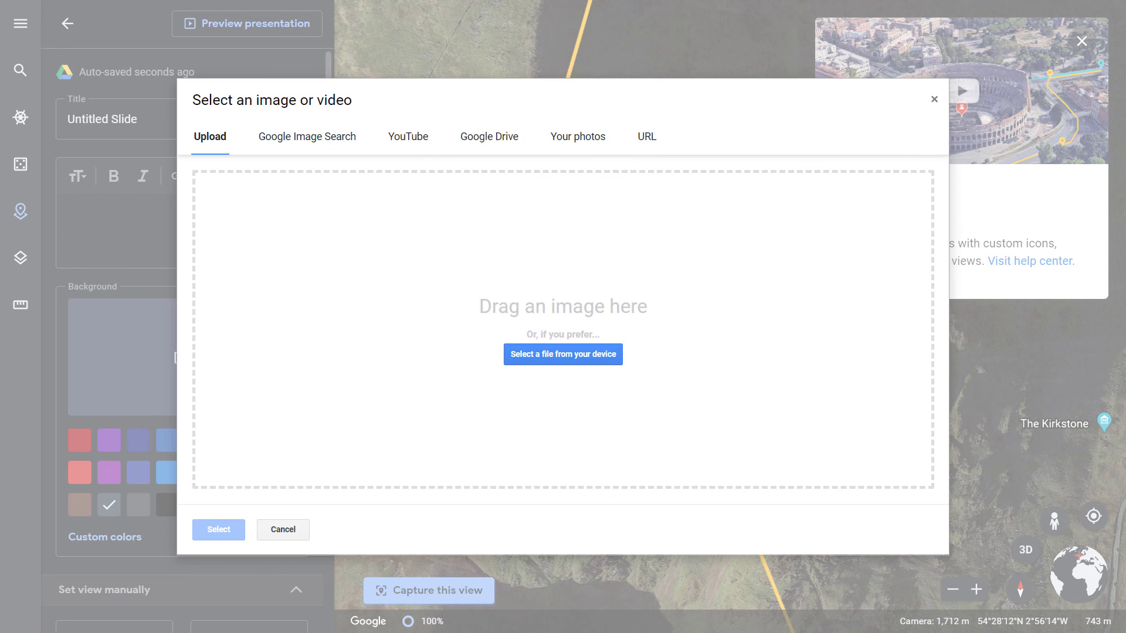
left_click_drag(380, 391, 564, 322)
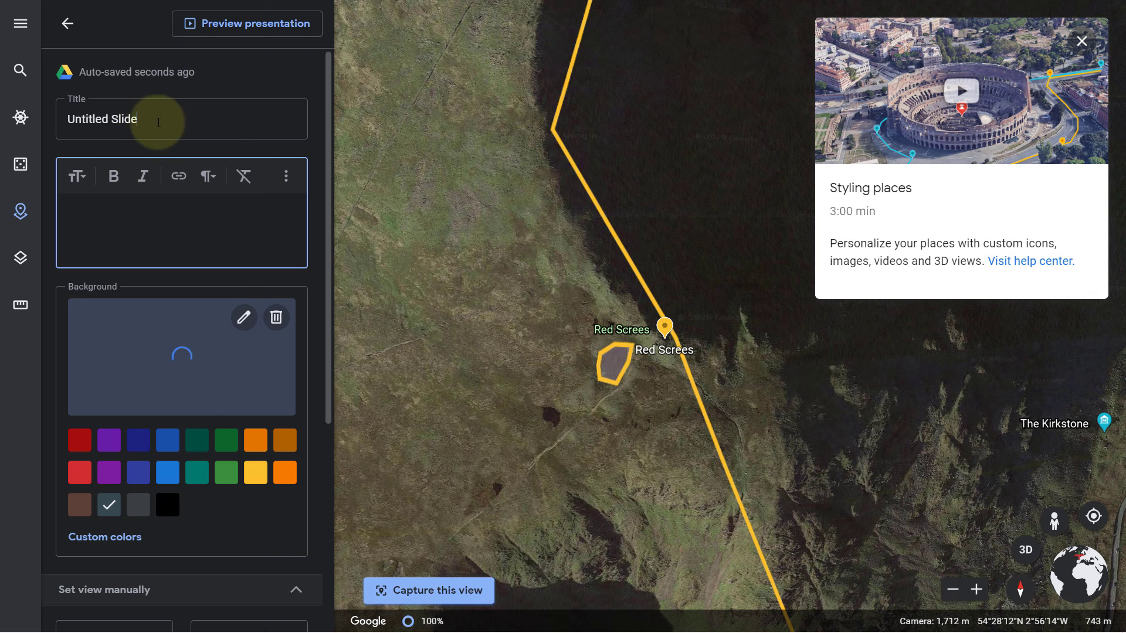
left_click_drag(158, 122, 40, 125)
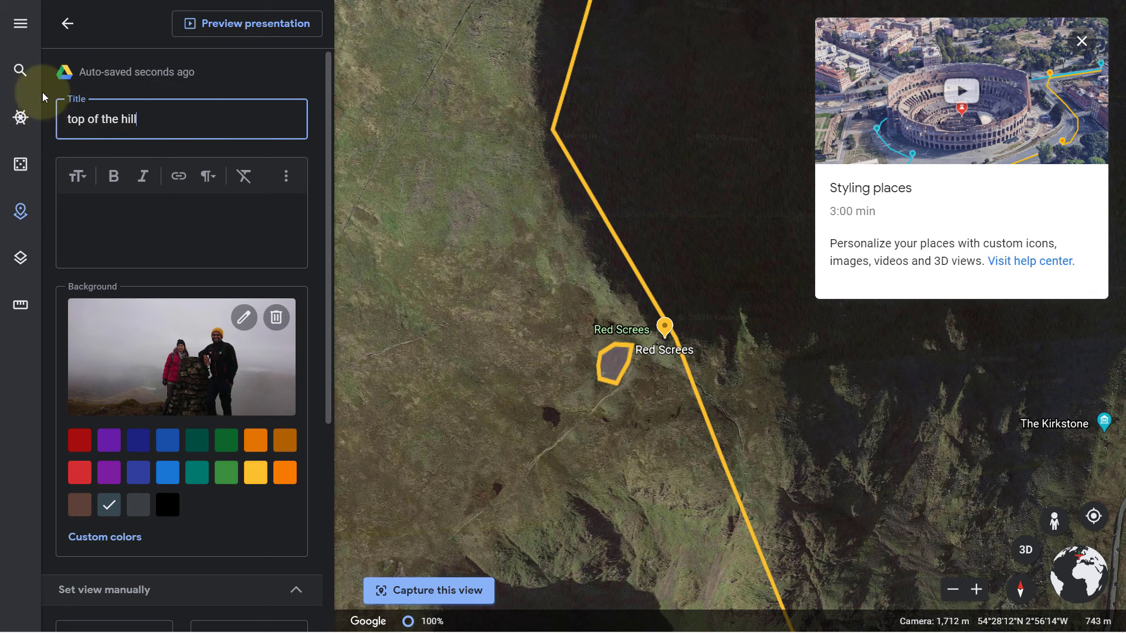
left_click(65, 28)
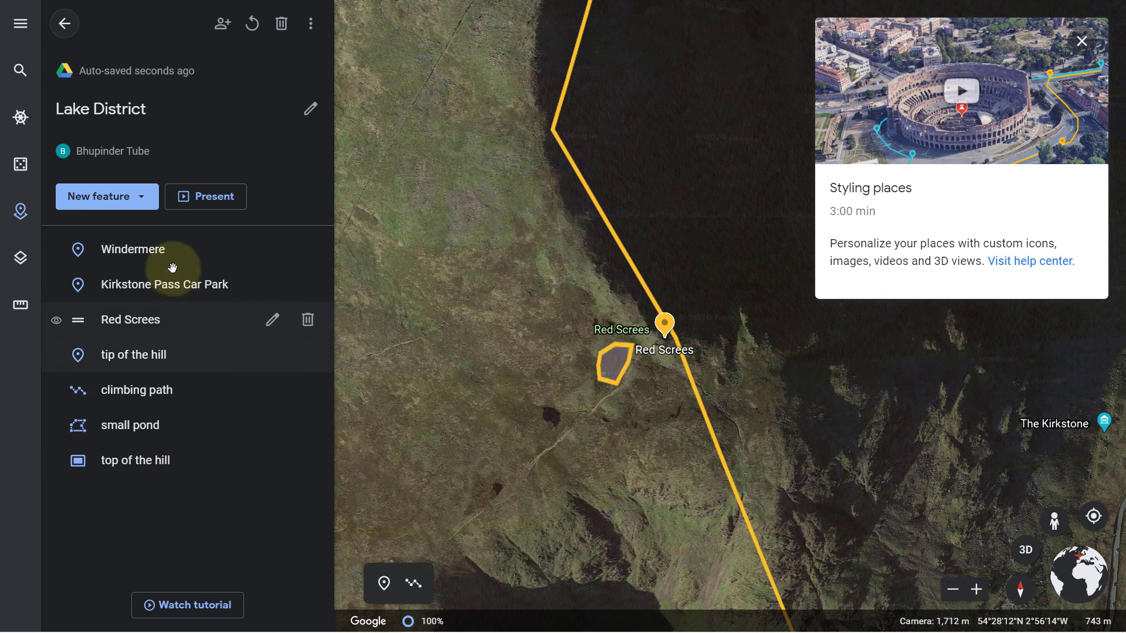
left_click_drag(162, 461, 166, 414)
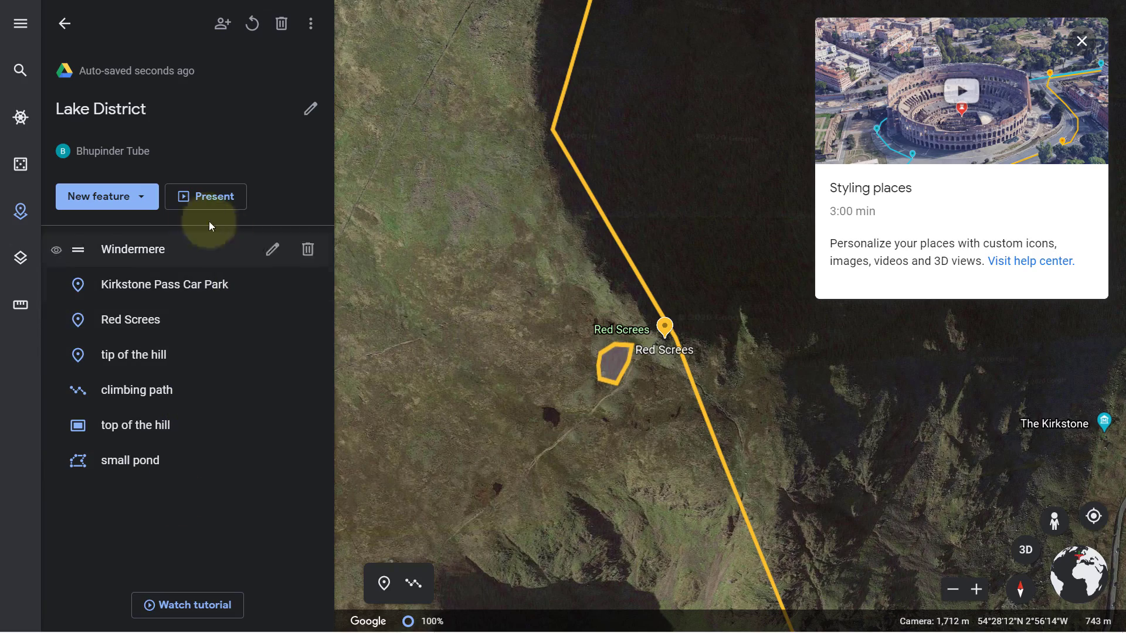
Step: Present Lake District through all seven stops to the small pond view, then exit
left_click(212, 199)
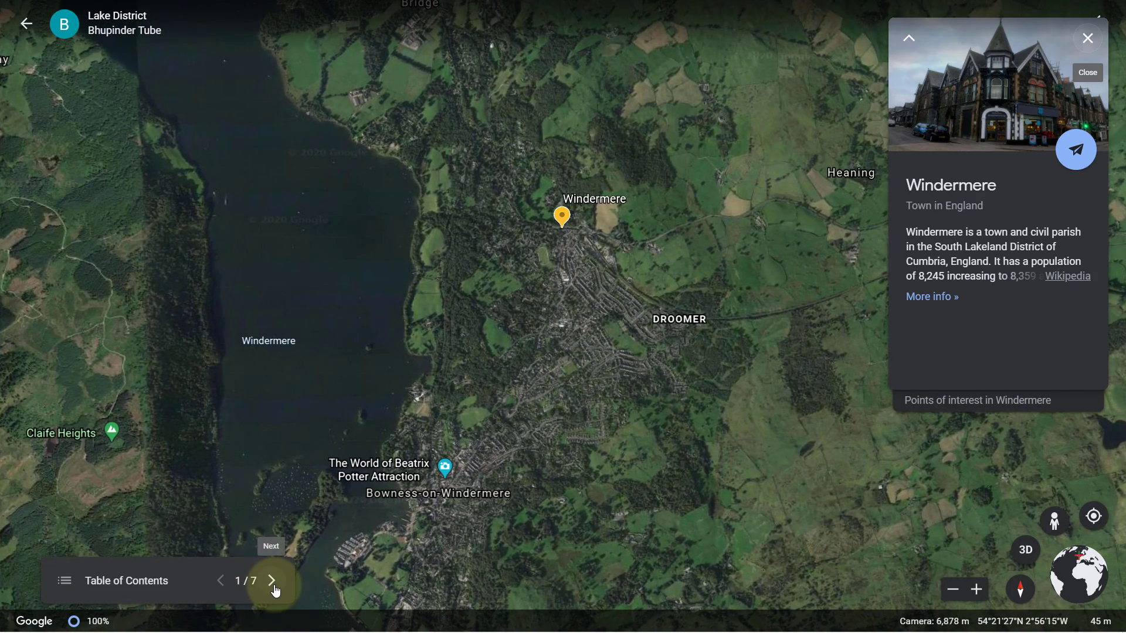
left_click(274, 584)
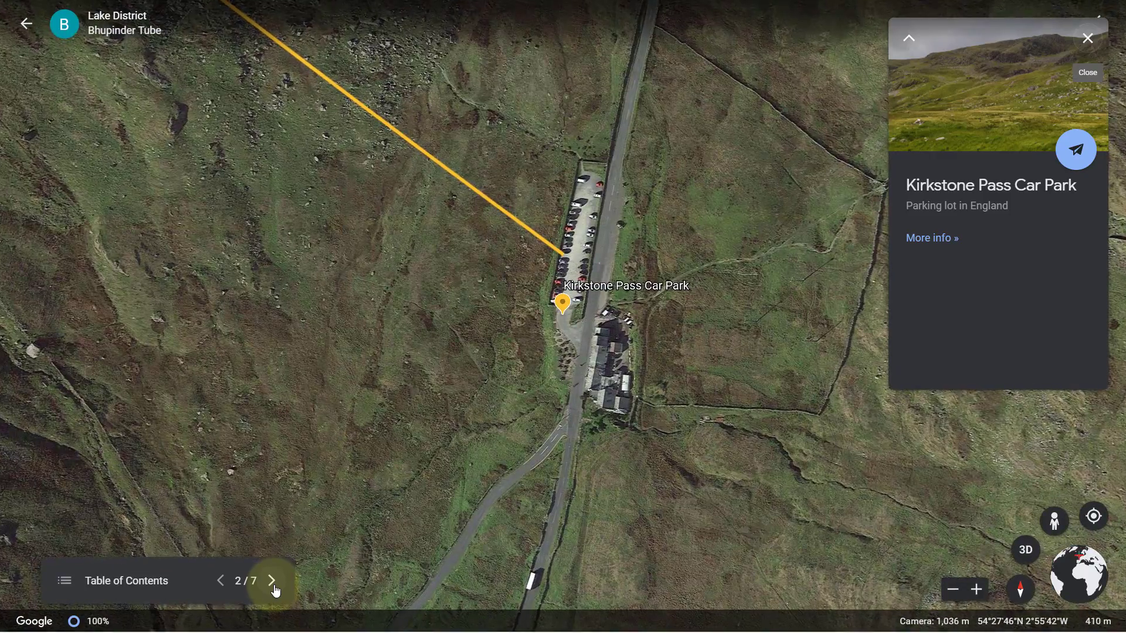
left_click(272, 582)
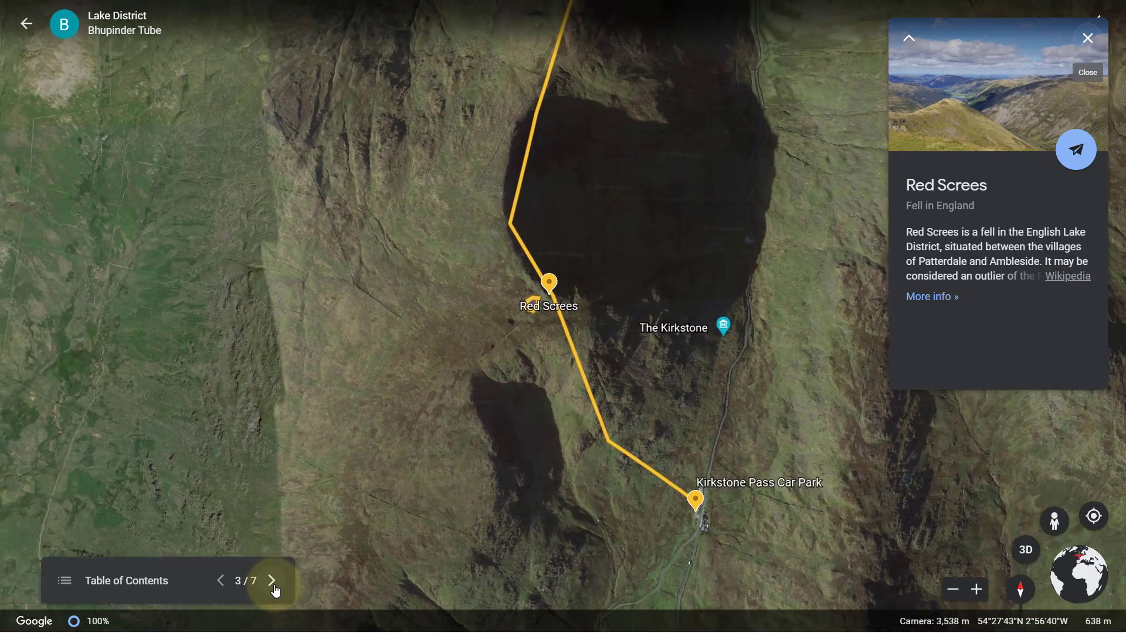
left_click(272, 582)
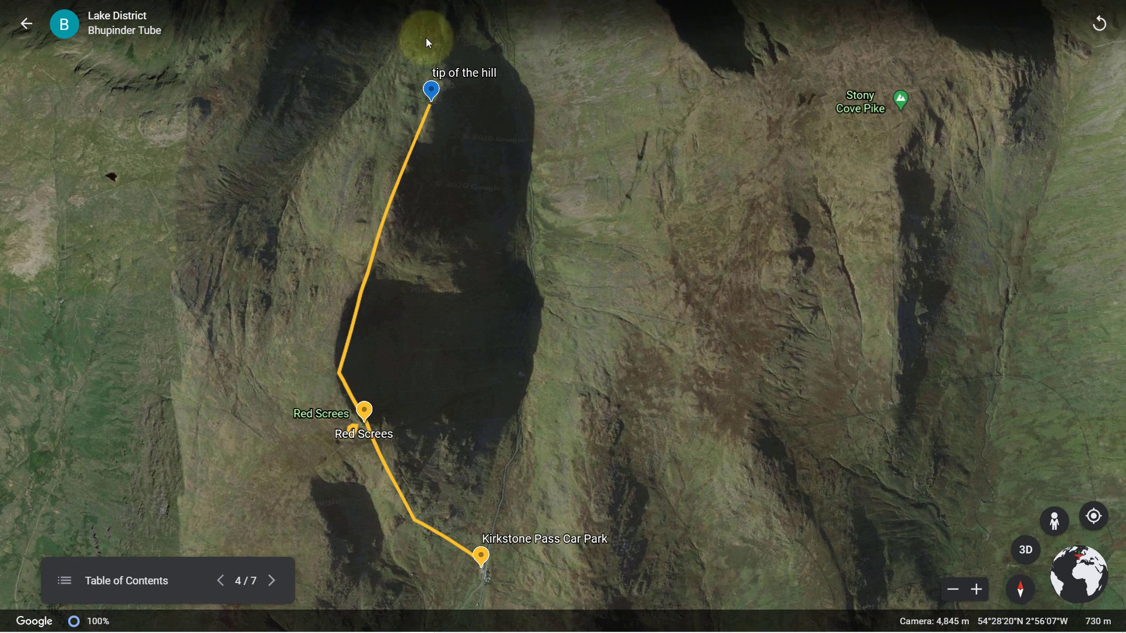
left_click(271, 581)
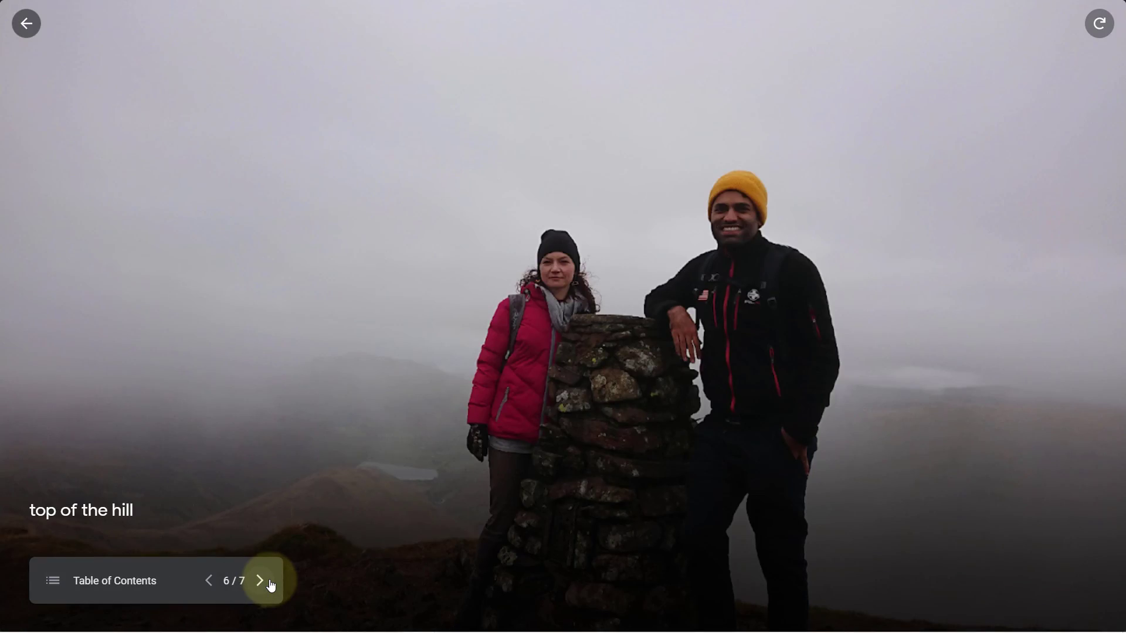
left_click(270, 581)
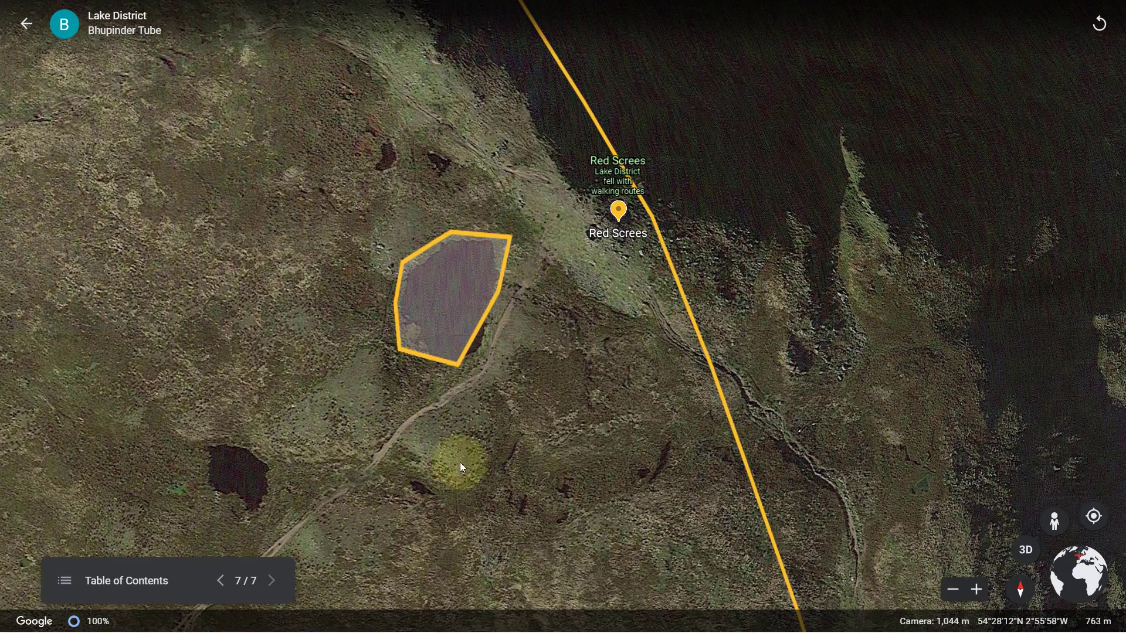
left_click(29, 27)
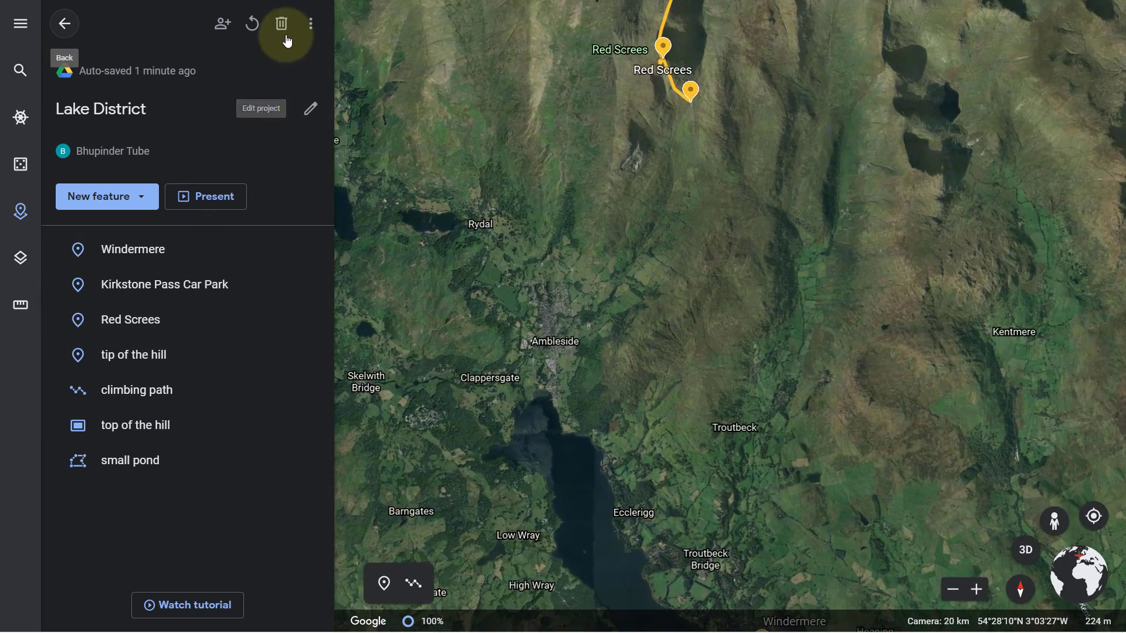
Step: Copy the Lake District project's share link with access left restricted, then close sharing
left_click(222, 30)
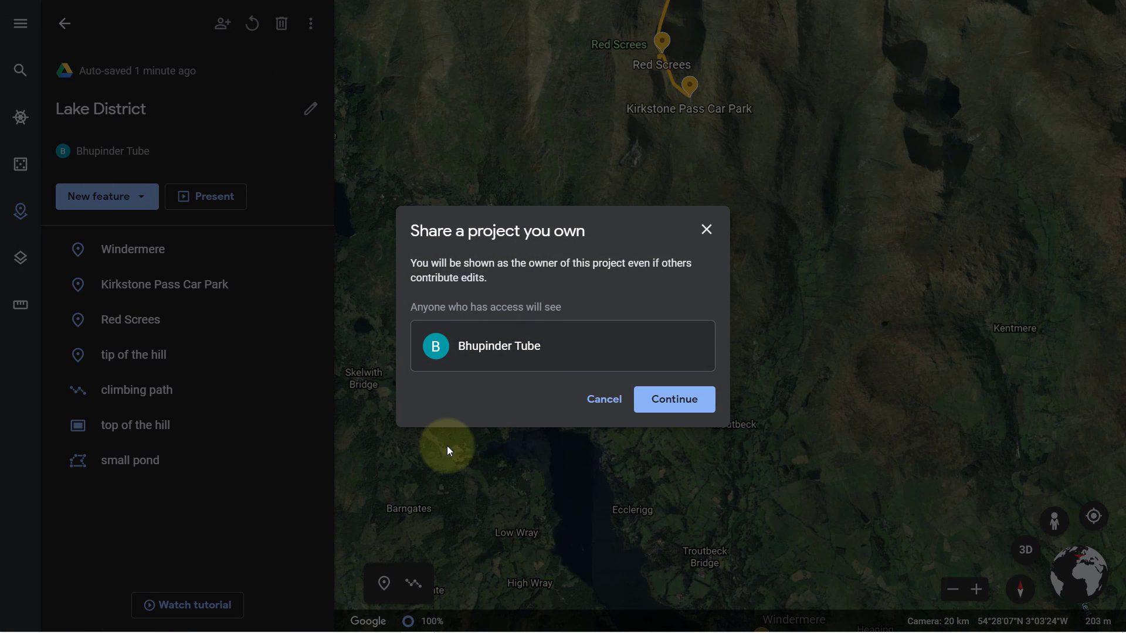
left_click(687, 401)
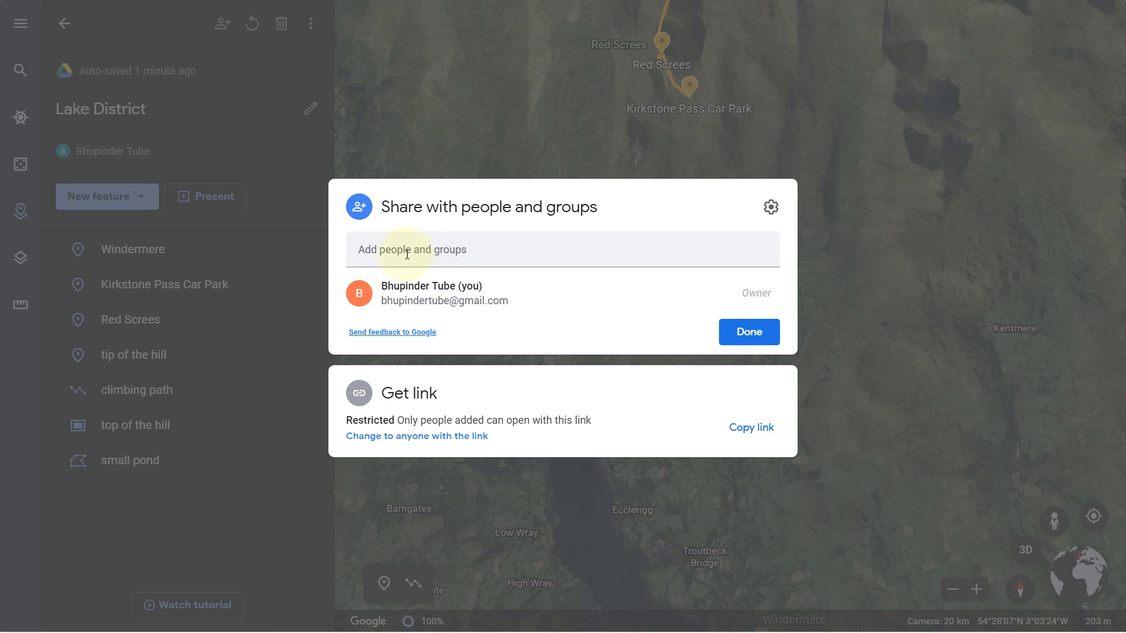
left_click(752, 431)
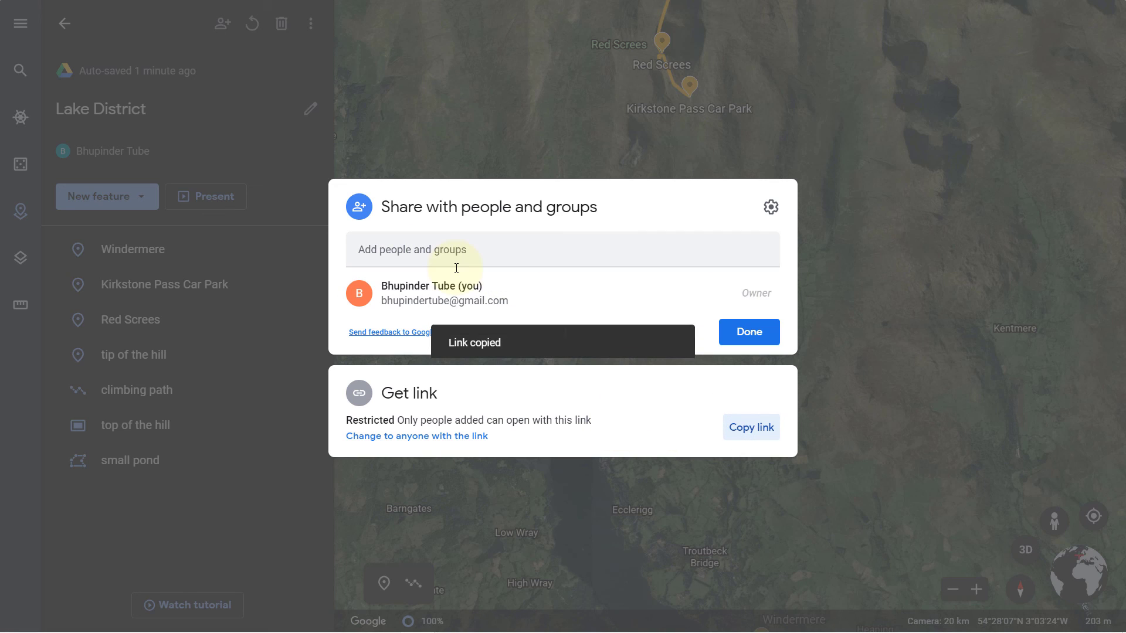
left_click(310, 23)
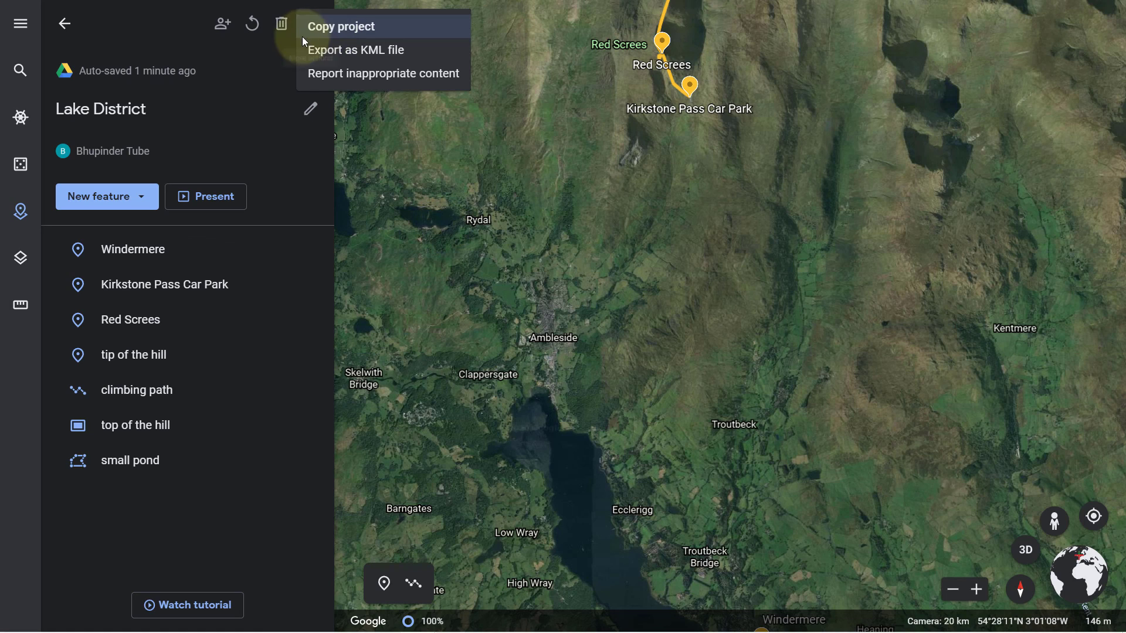
left_click(283, 72)
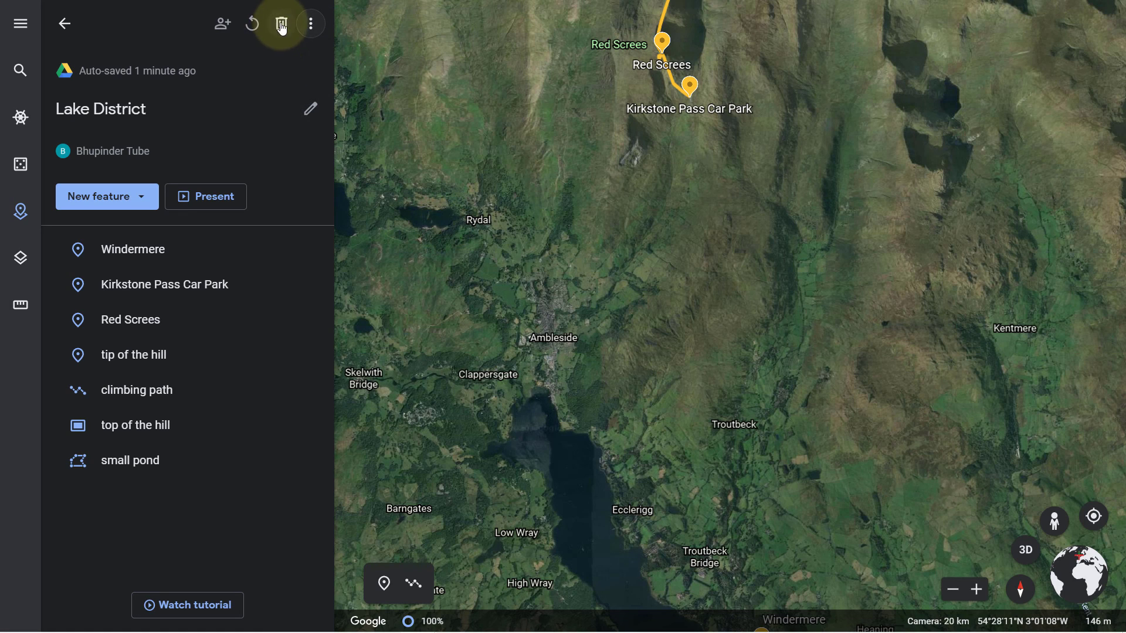
scroll(581, 369, "down", 3)
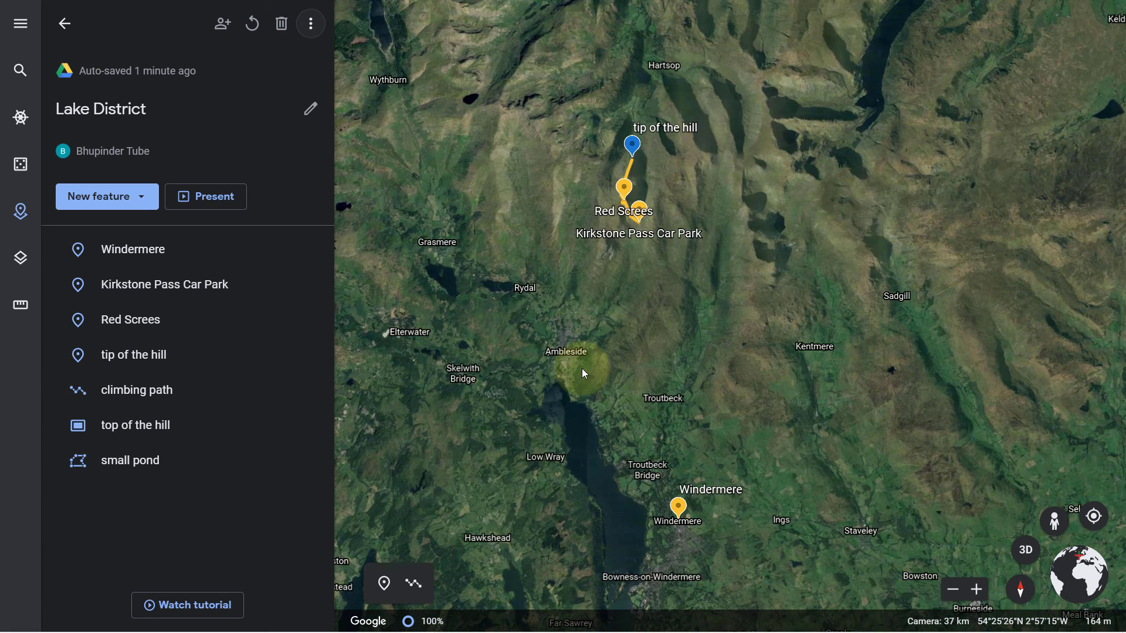